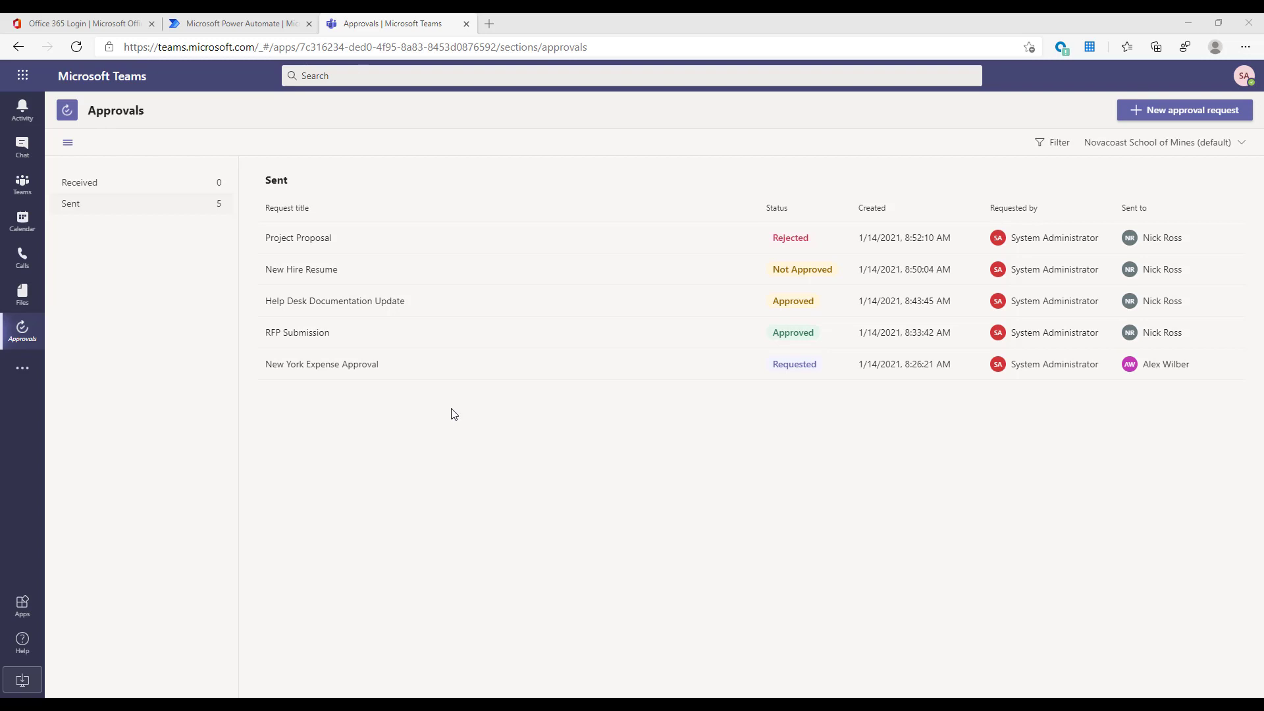
# Step: Start a new approval request form, then close it without sending
pyautogui.click(1195, 111)
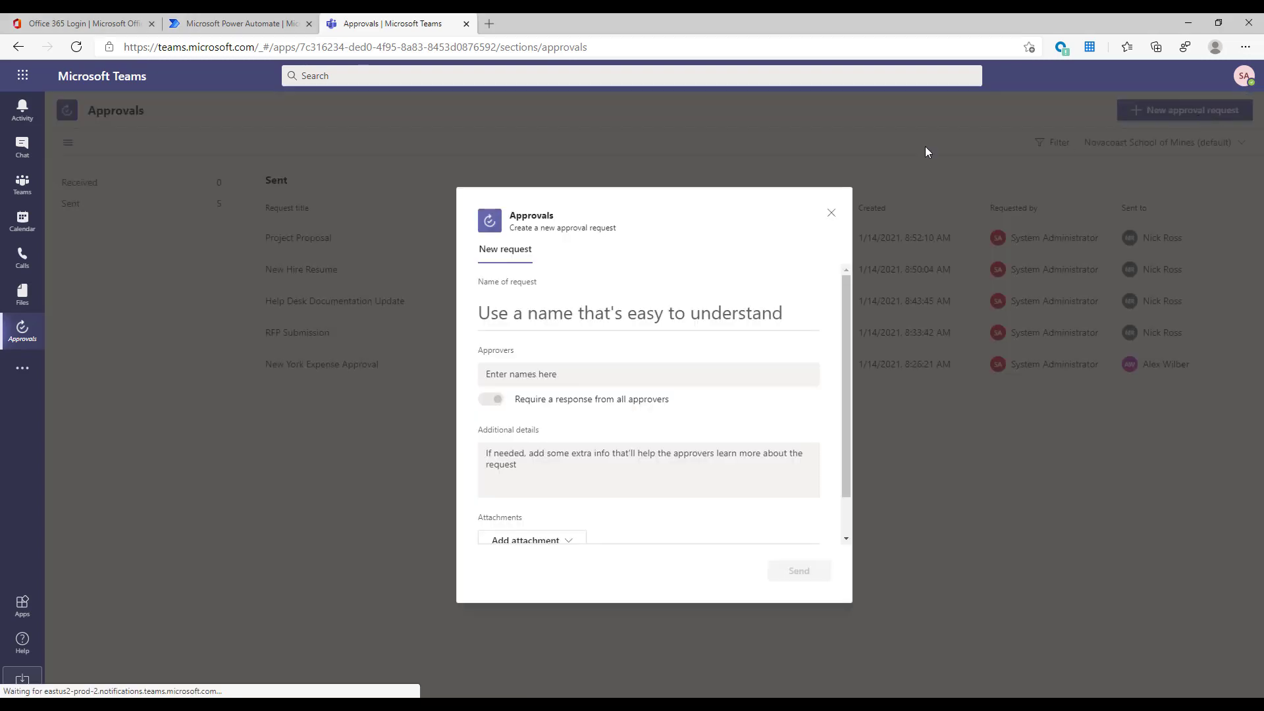
pyautogui.click(686, 372)
pyautogui.scroll(-1, 731, 388)
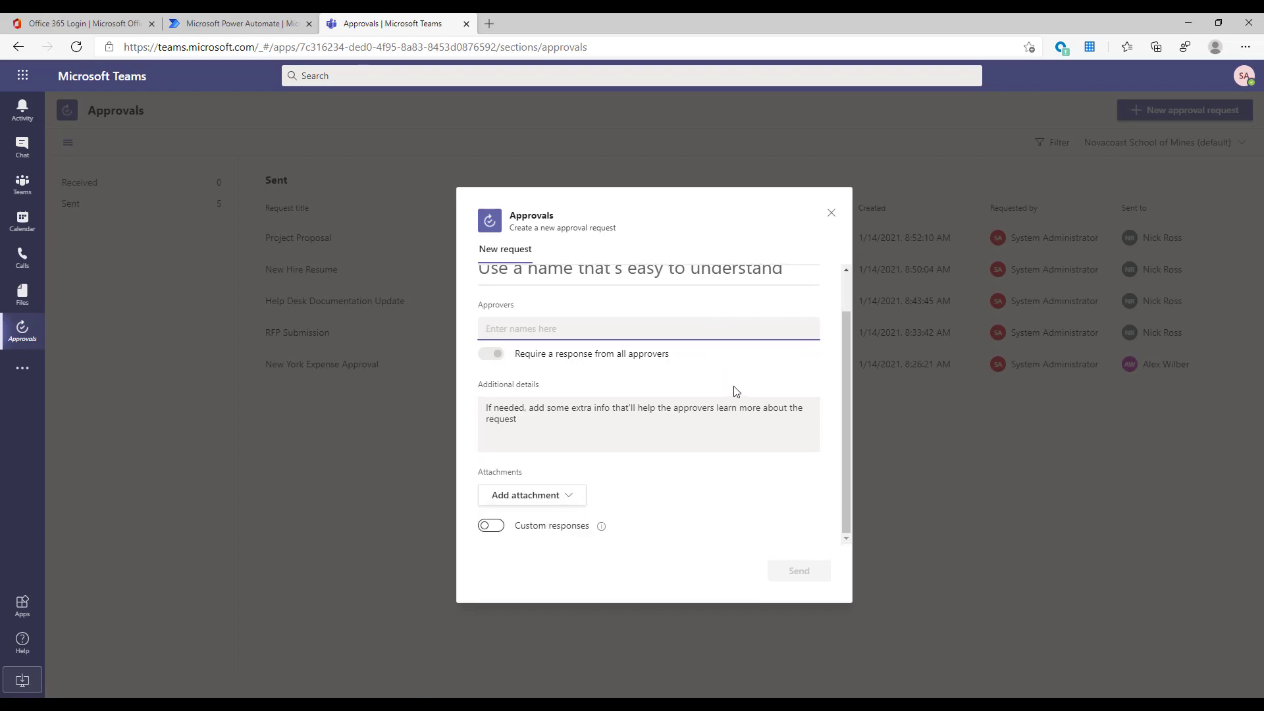
pyautogui.click(832, 213)
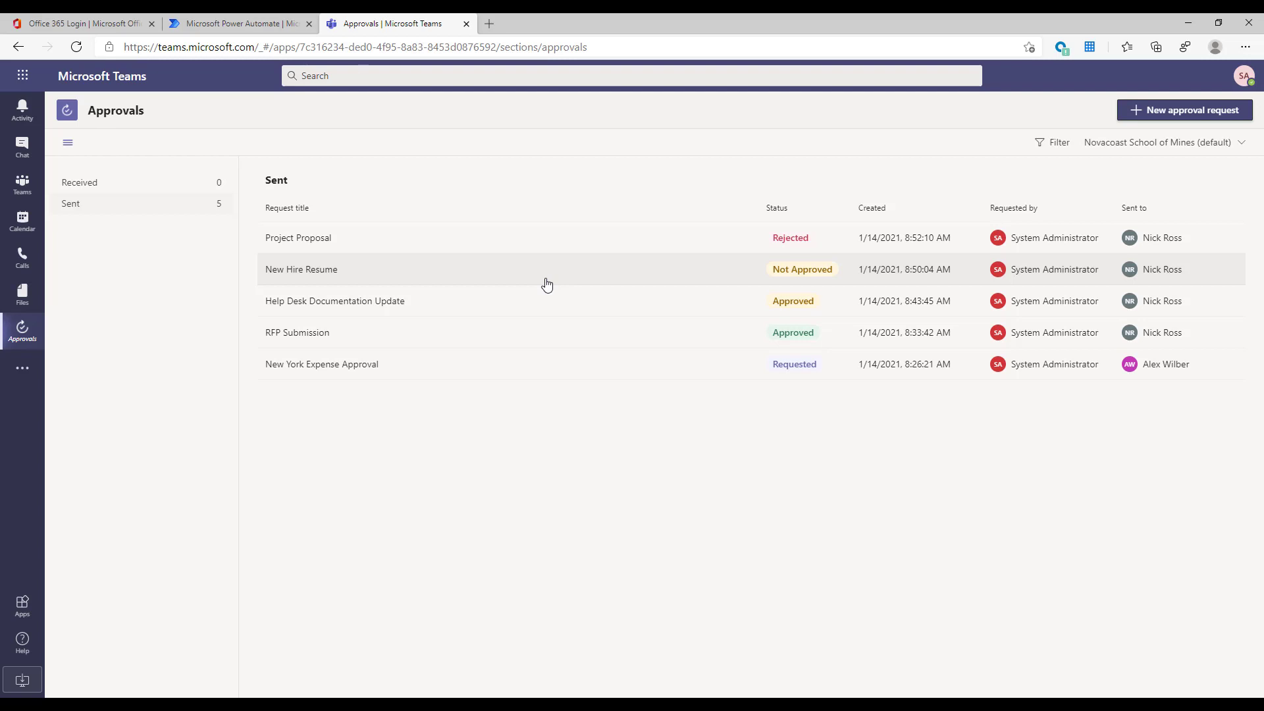
# Step: Sign the admin account back in on the Office.com page
pyautogui.click(99, 17)
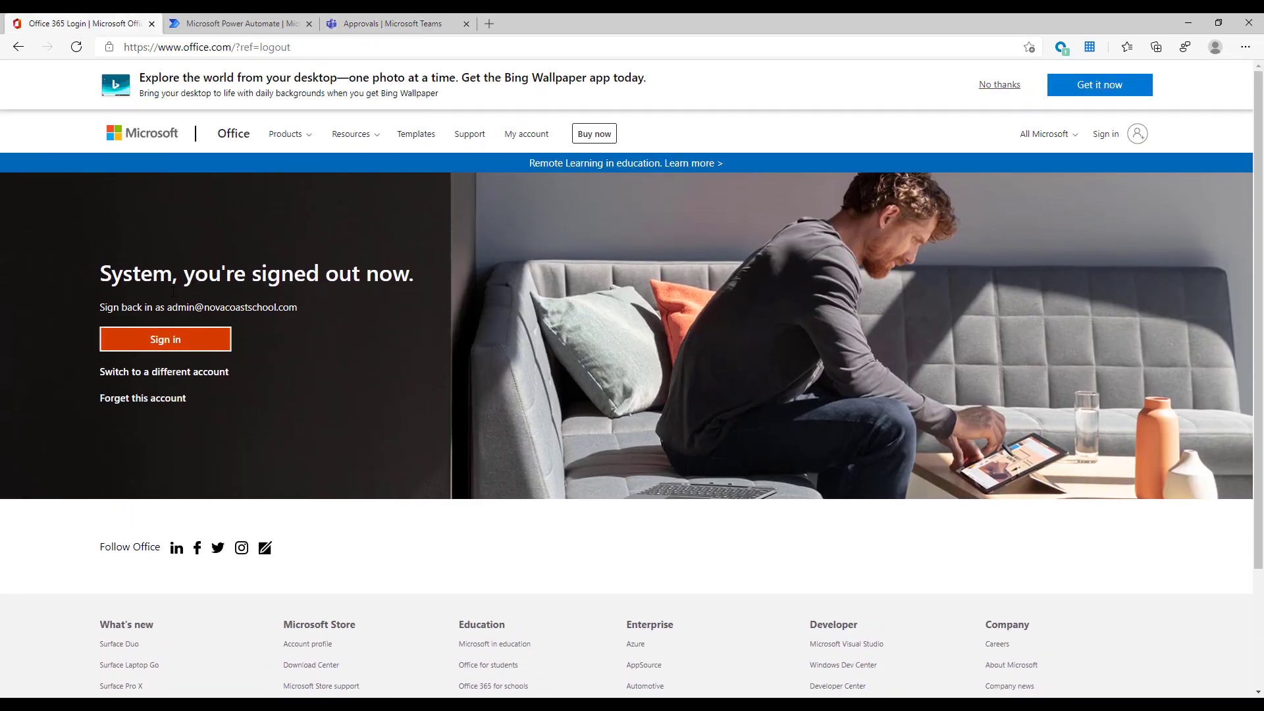
pyautogui.click(218, 349)
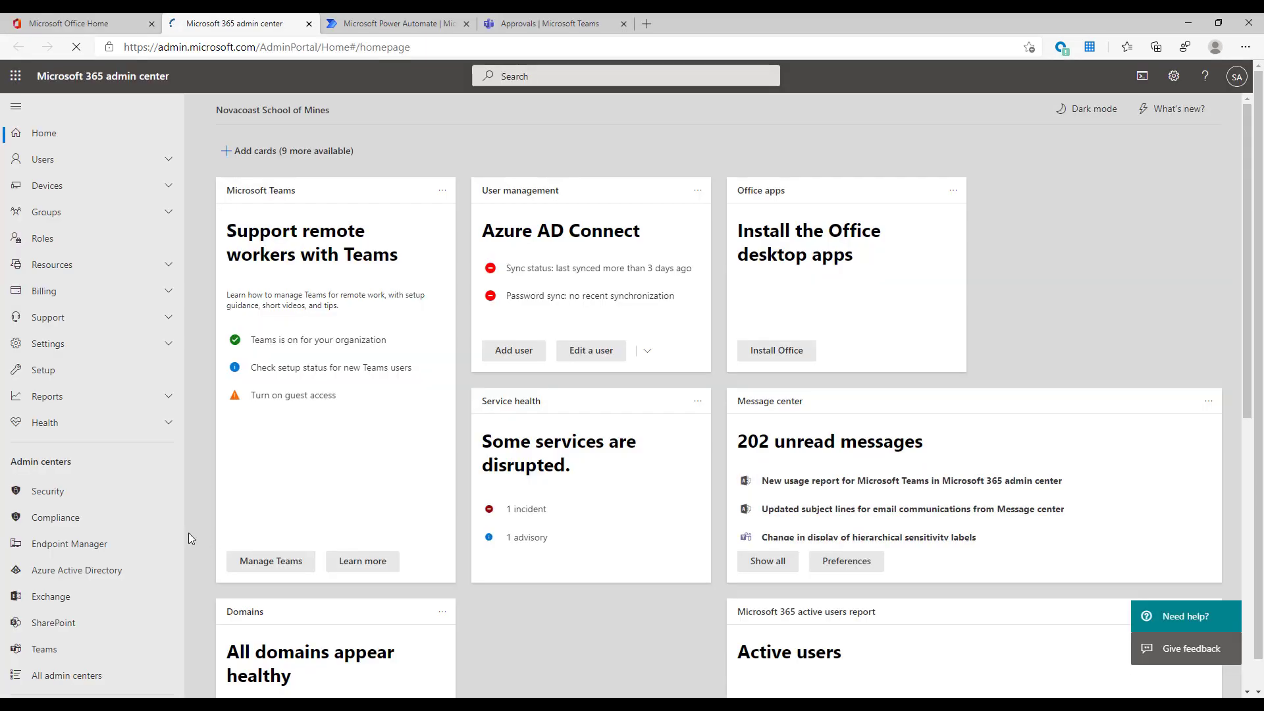
pyautogui.scroll(-1, 175, 541)
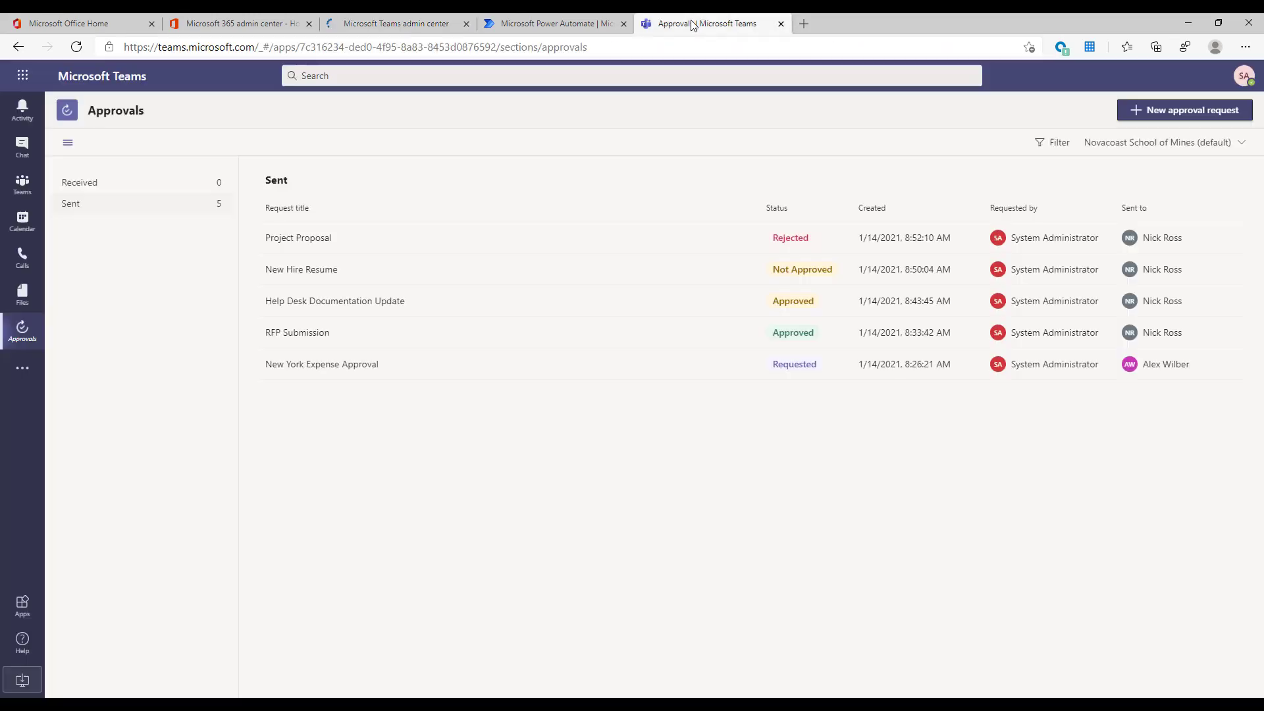
# Step: Dismiss the more-apps list and bring up the Teams admin center Dashboard
pyautogui.click(21, 375)
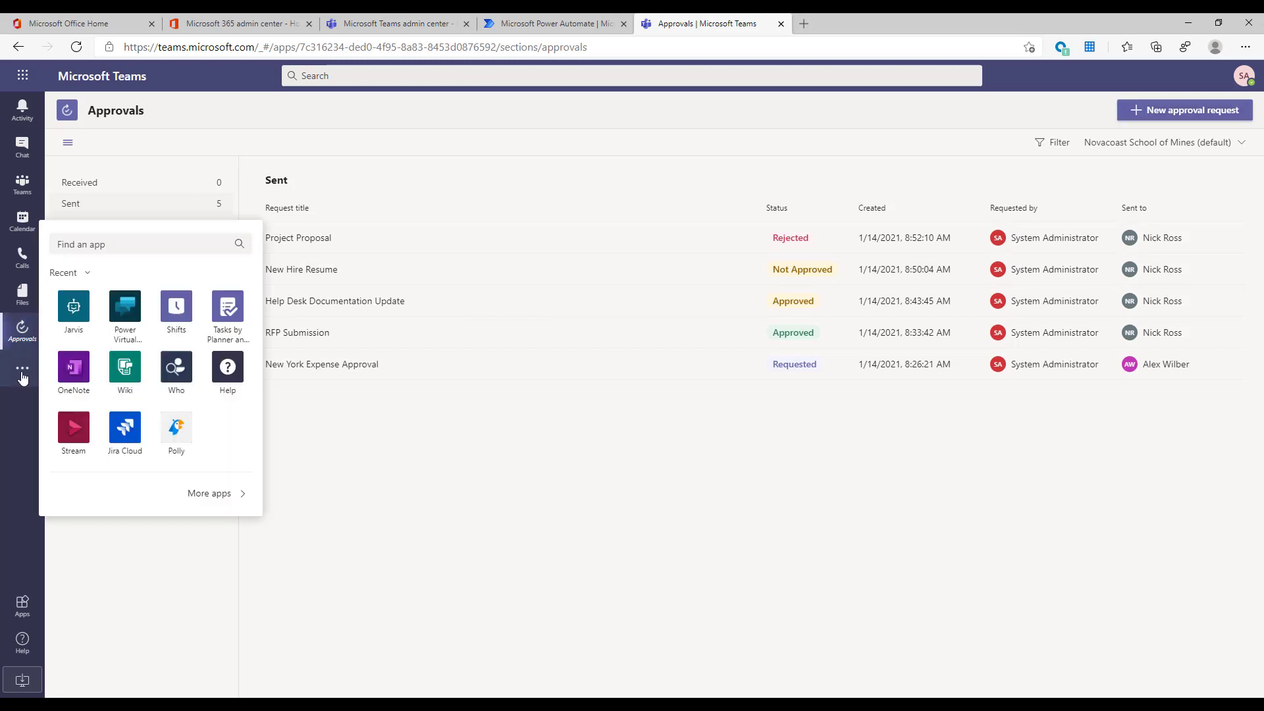
pyautogui.click(389, 461)
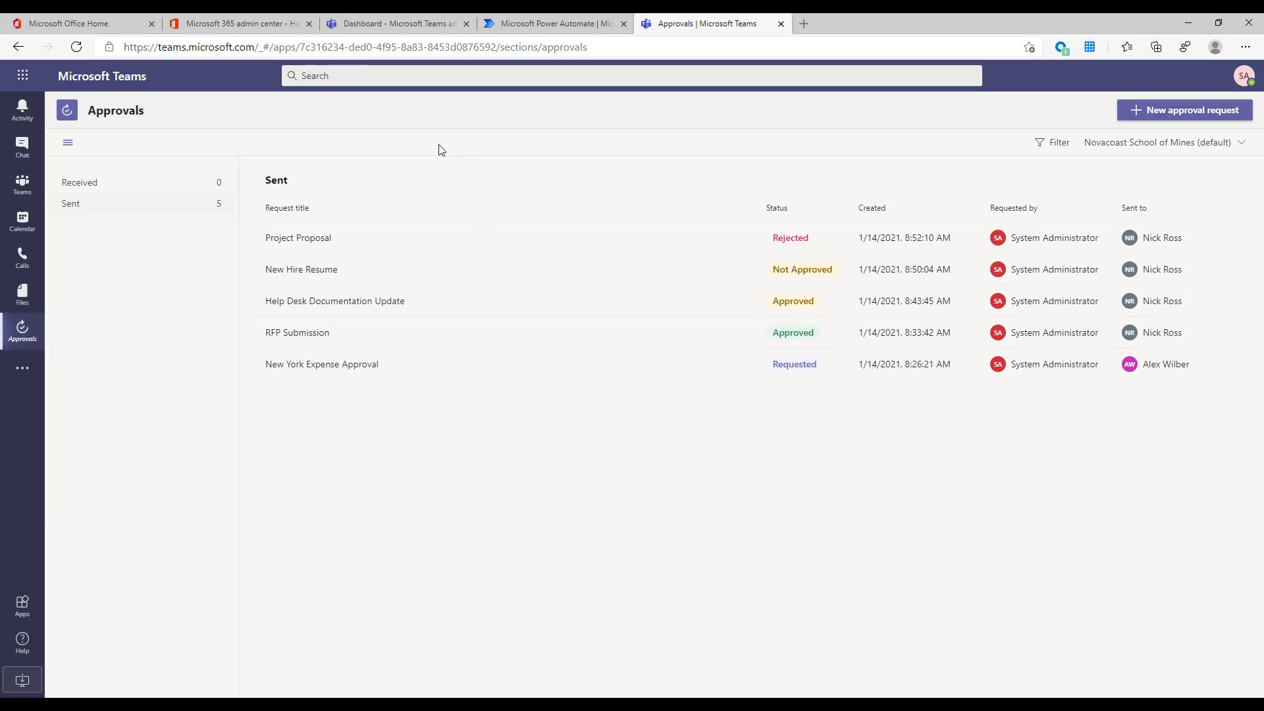
pyautogui.click(348, 30)
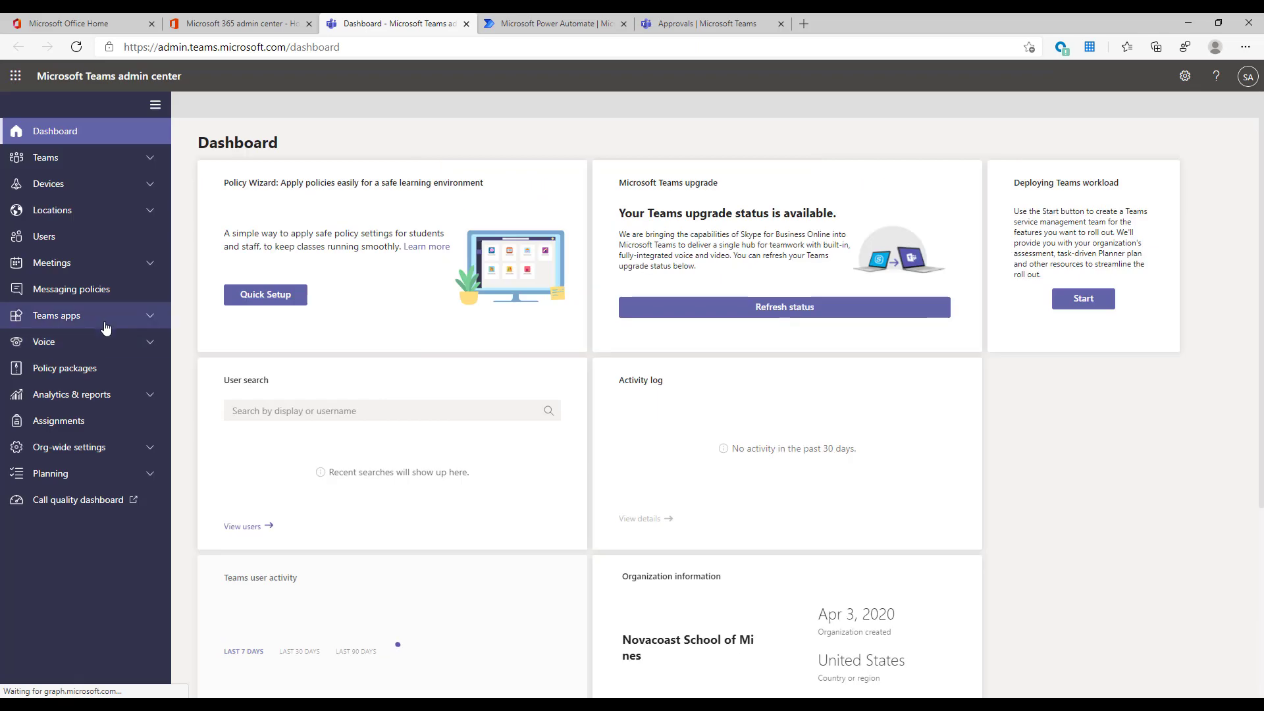
# Step: Search Teams apps > Manage apps for 'Approvals' and open its details
pyautogui.click(95, 315)
pyautogui.click(97, 346)
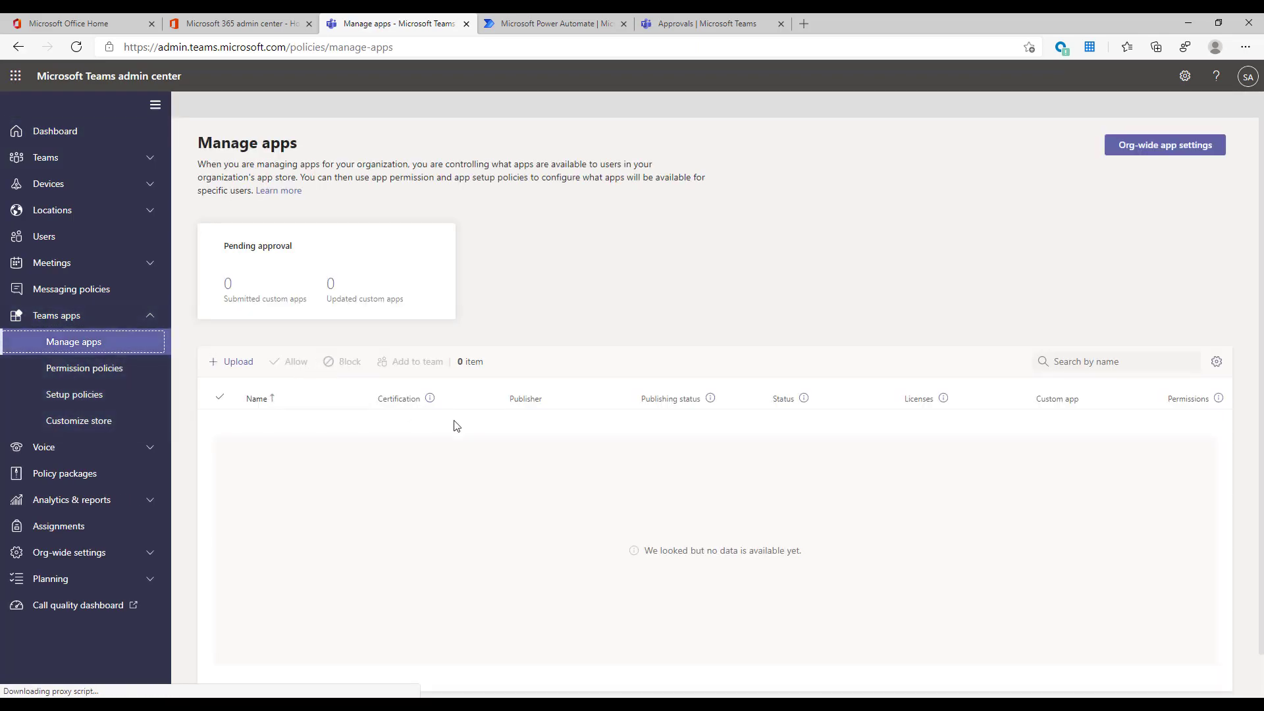
pyautogui.click(1088, 362)
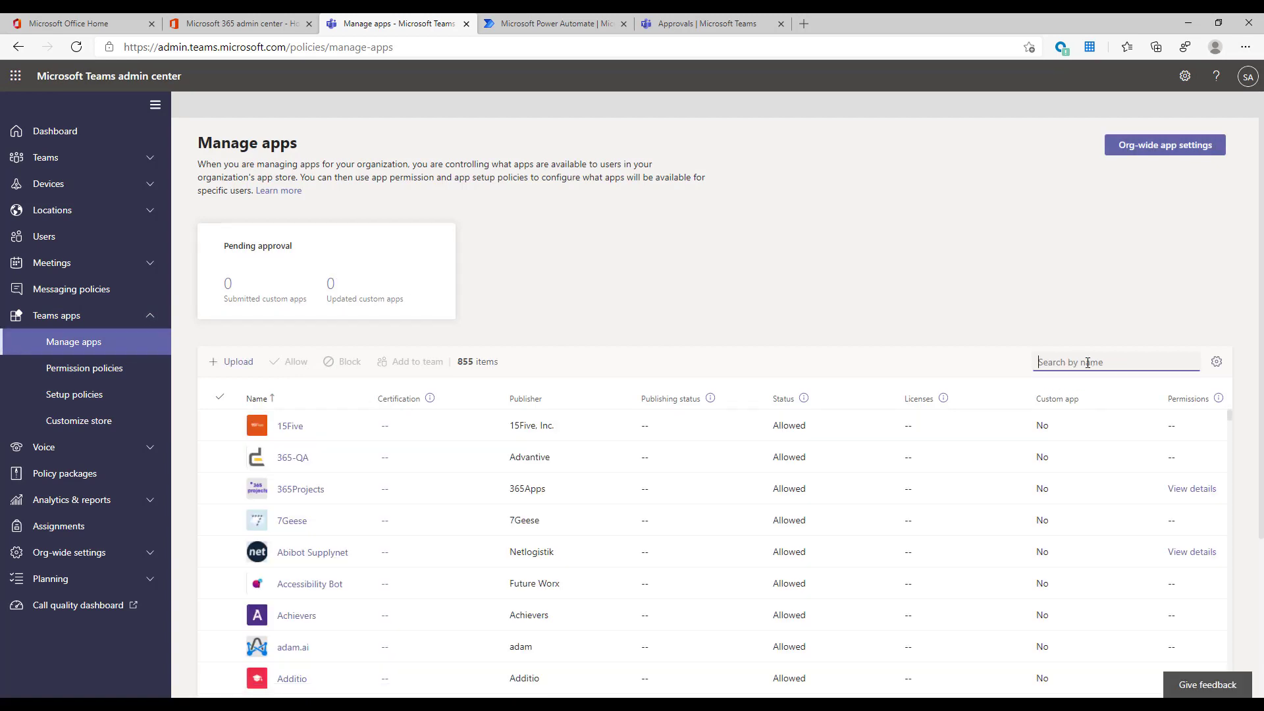
pyautogui.write('Approvals')
pyautogui.press('Return')
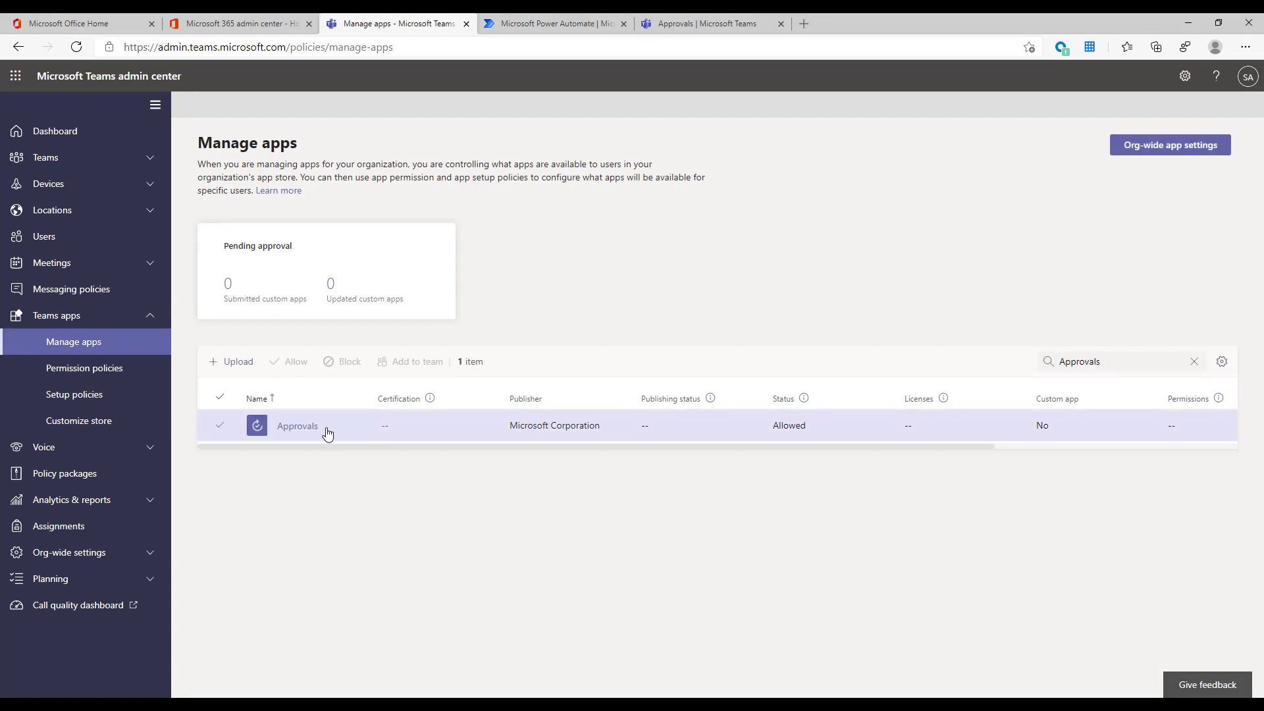
pyautogui.click(305, 428)
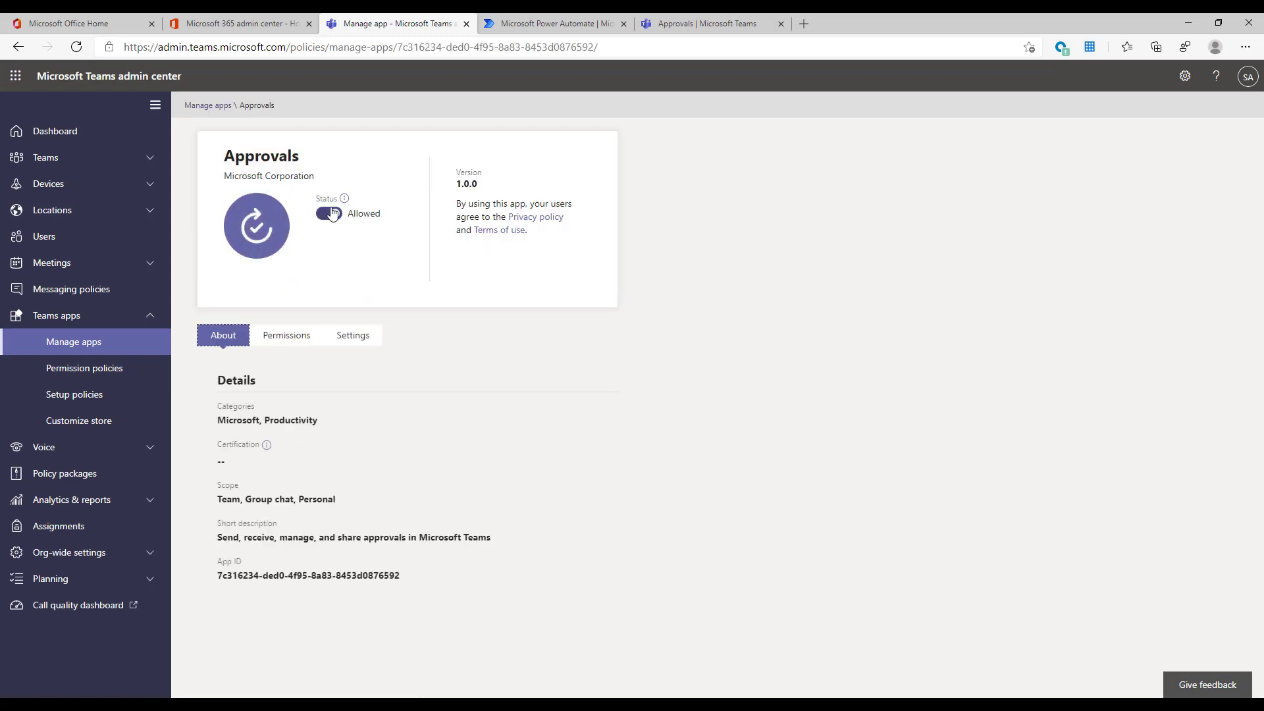
# Step: Review the Approvals app's Permissions and Settings, then return to its About details
pyautogui.click(283, 336)
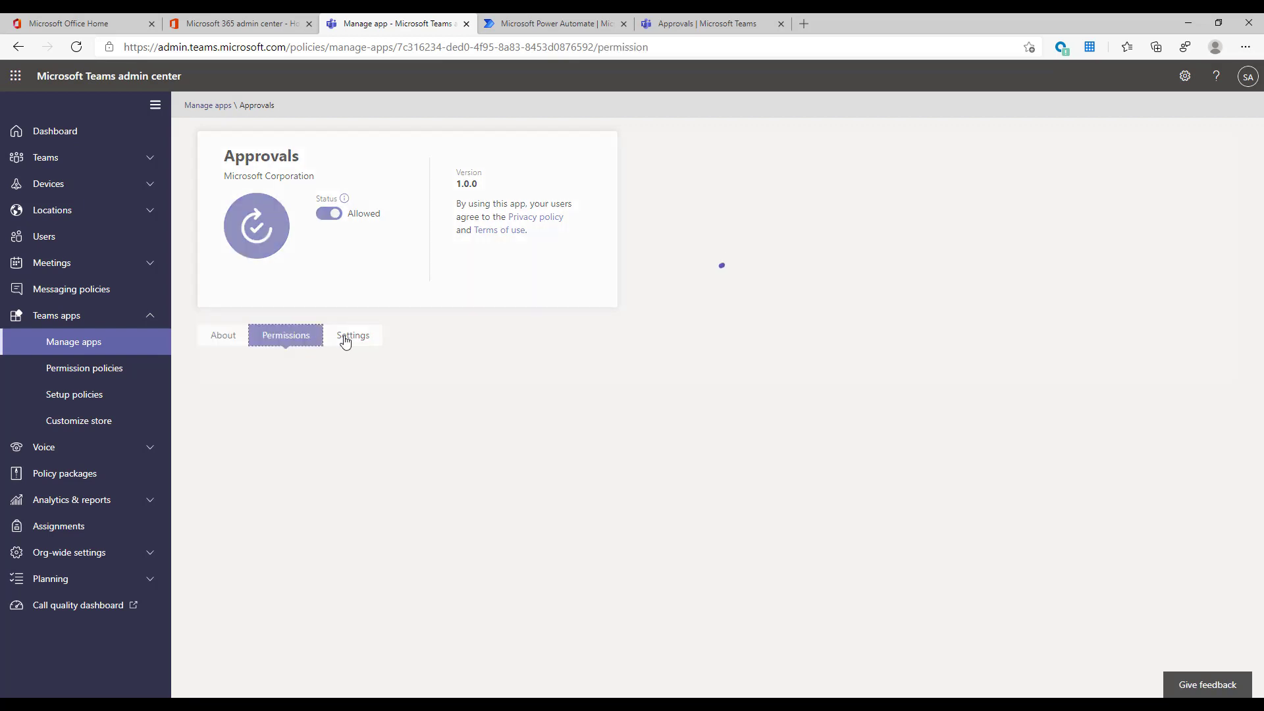
pyautogui.click(347, 339)
pyautogui.click(238, 336)
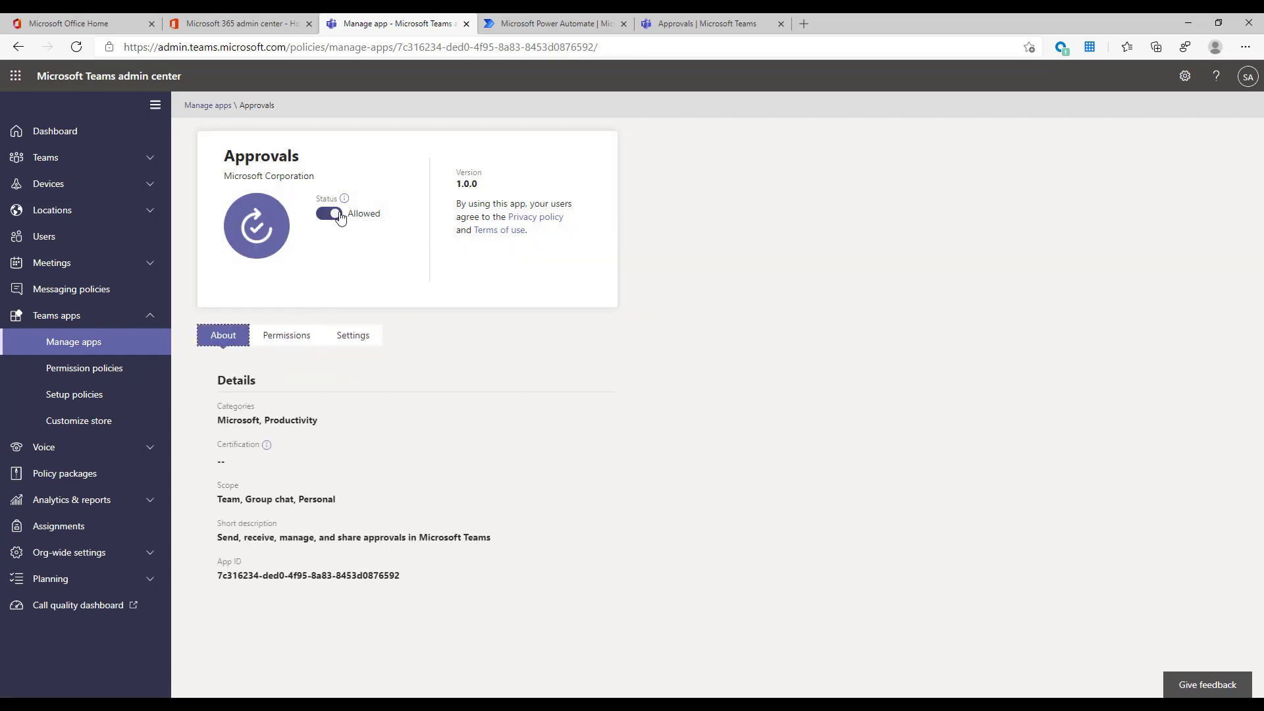
# Step: Return to Teams Approvals, keeping Novacoast School of Mines (default) as the organisation
pyautogui.click(721, 24)
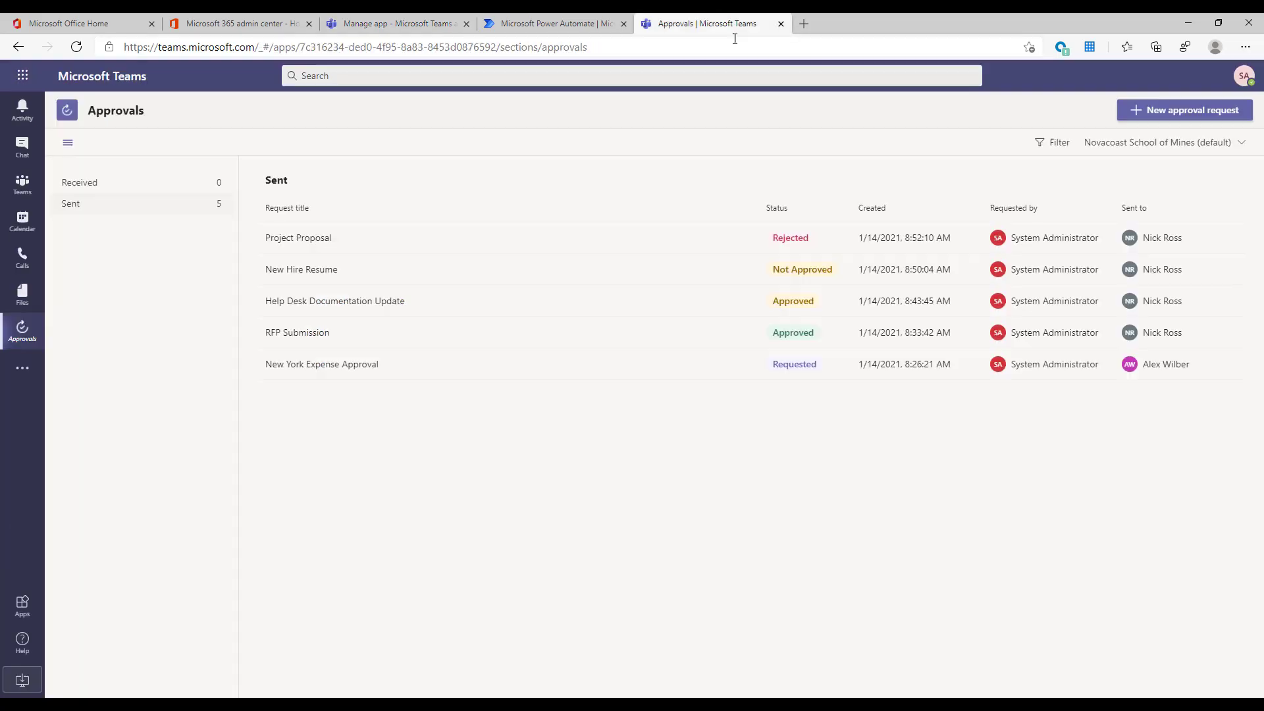
pyautogui.click(43, 369)
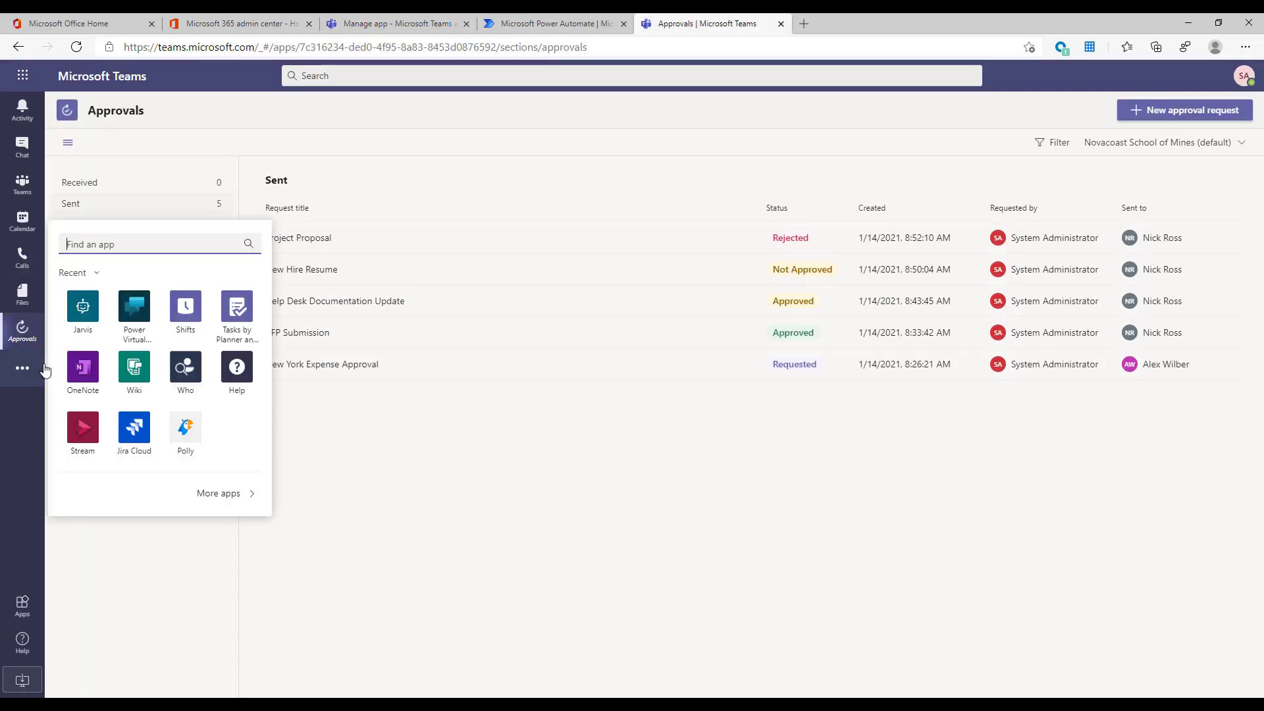
pyautogui.click(22, 331)
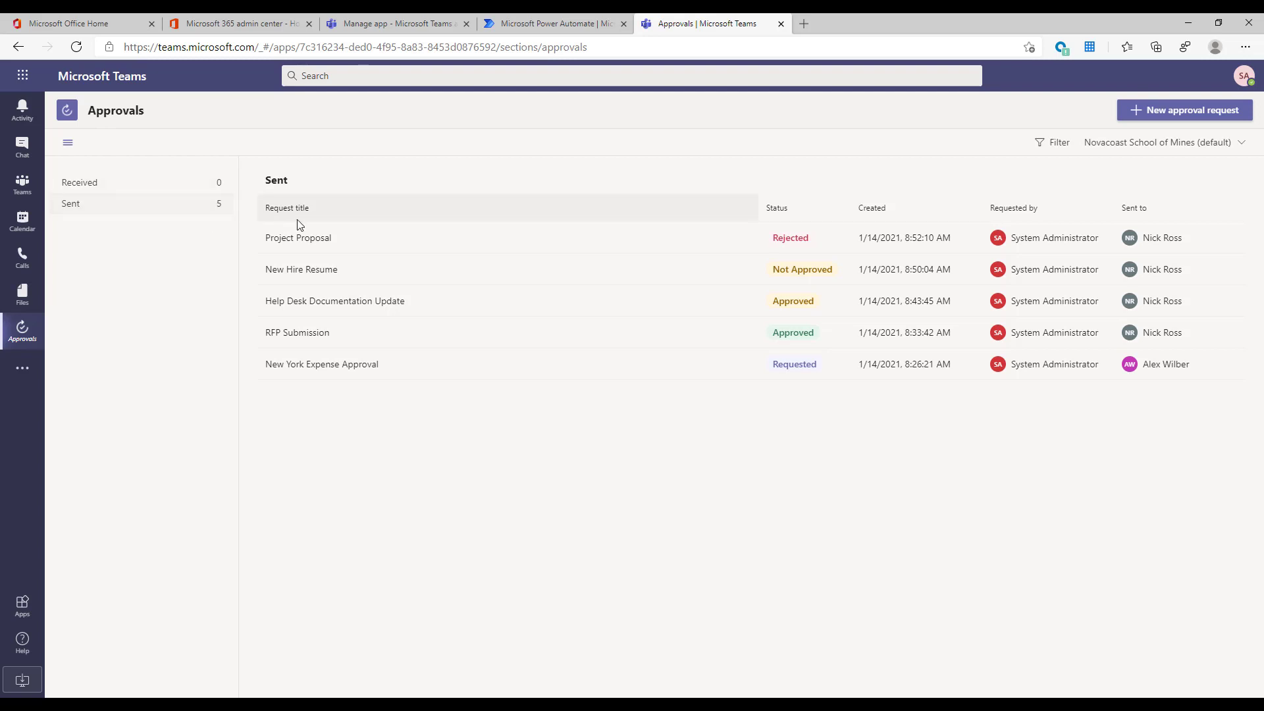
pyautogui.click(1189, 148)
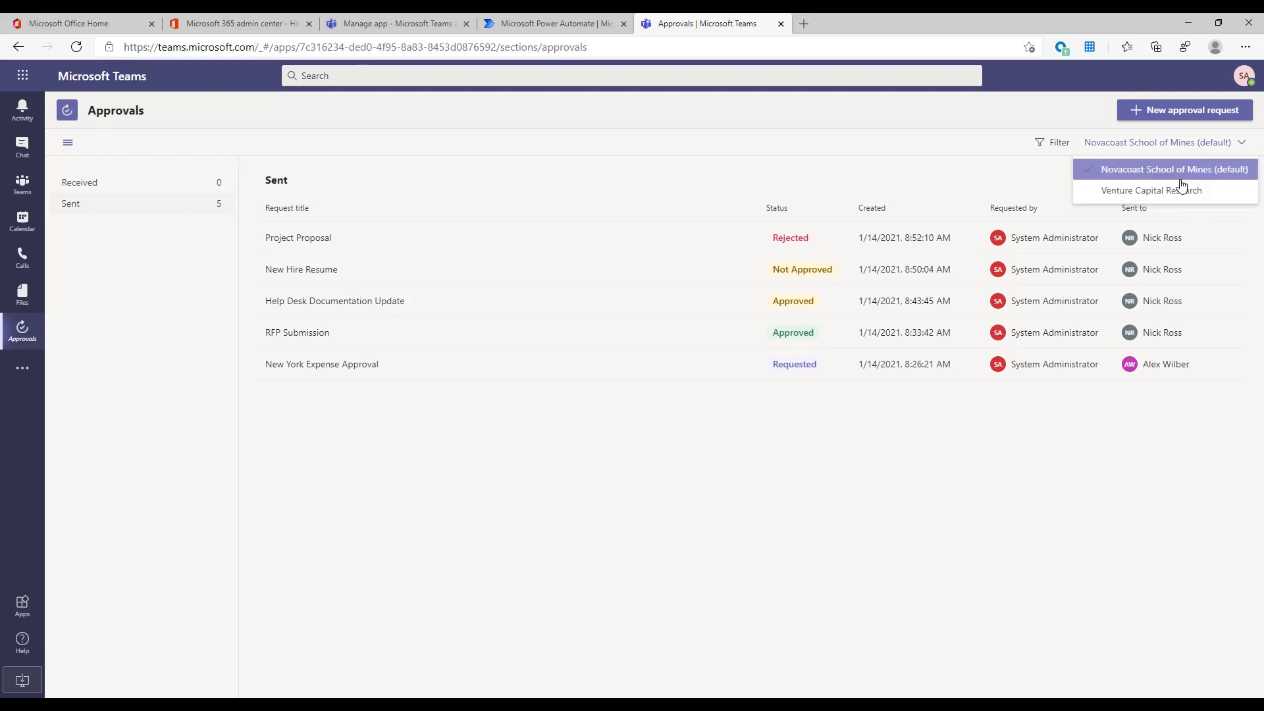
pyautogui.click(1197, 142)
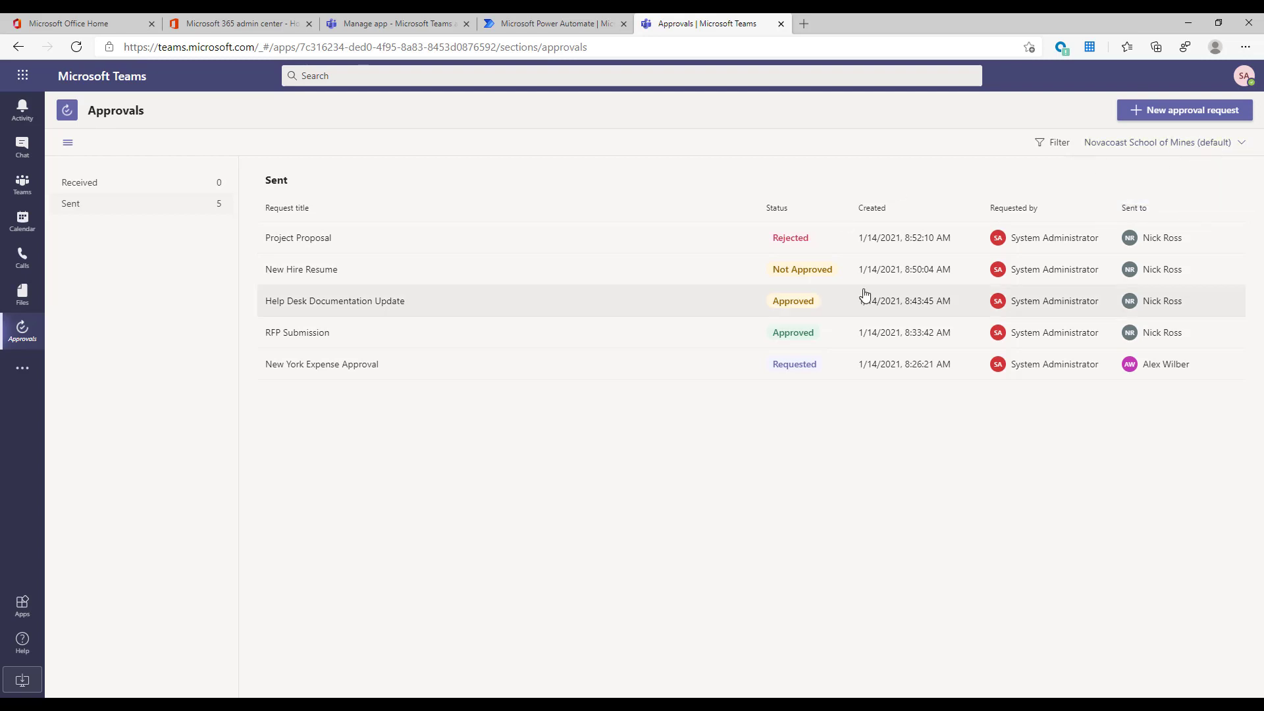
# Step: Start a new approval request titled 'RFP Proposal'
pyautogui.click(1148, 124)
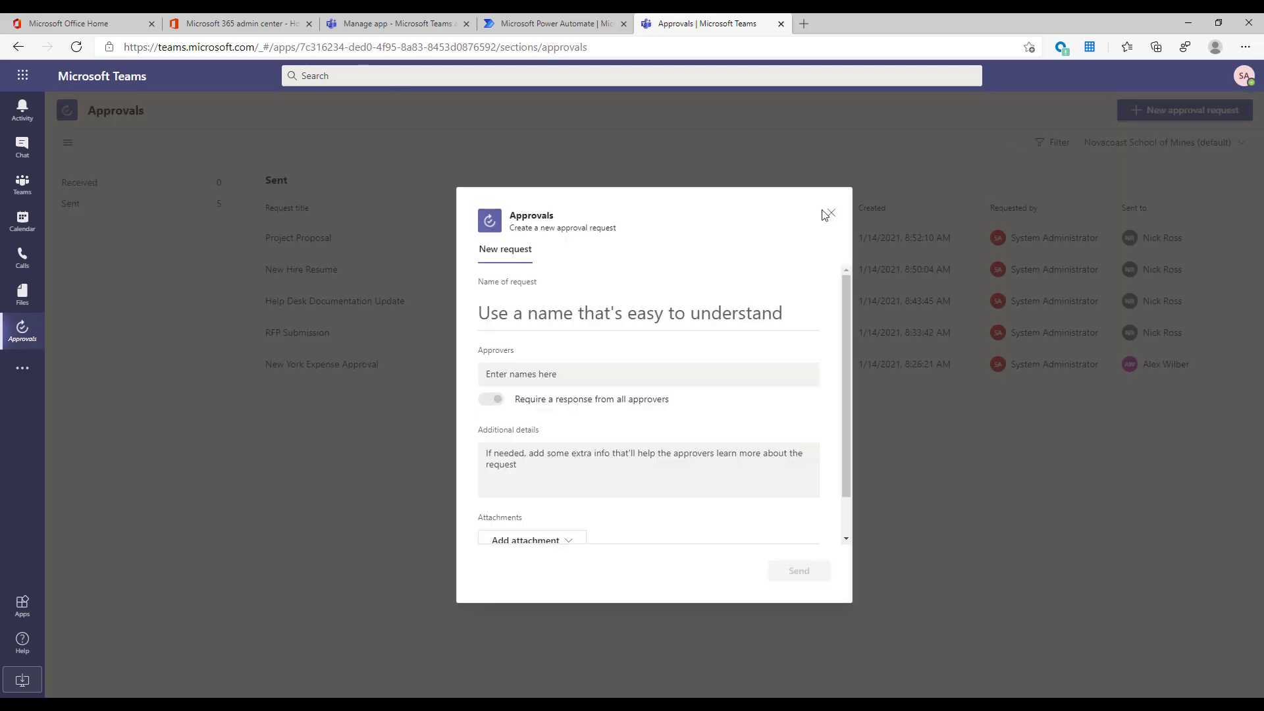
pyautogui.click(691, 319)
pyautogui.write('R')
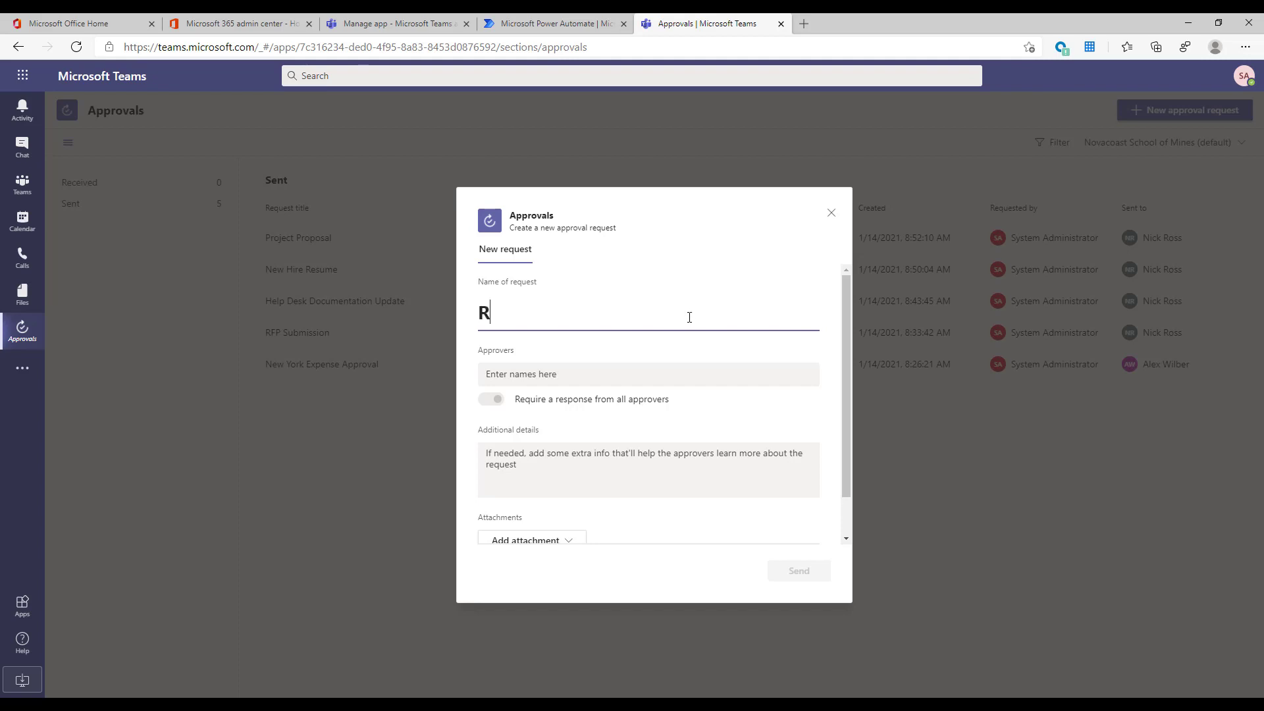
pyautogui.write('FP Proposal')
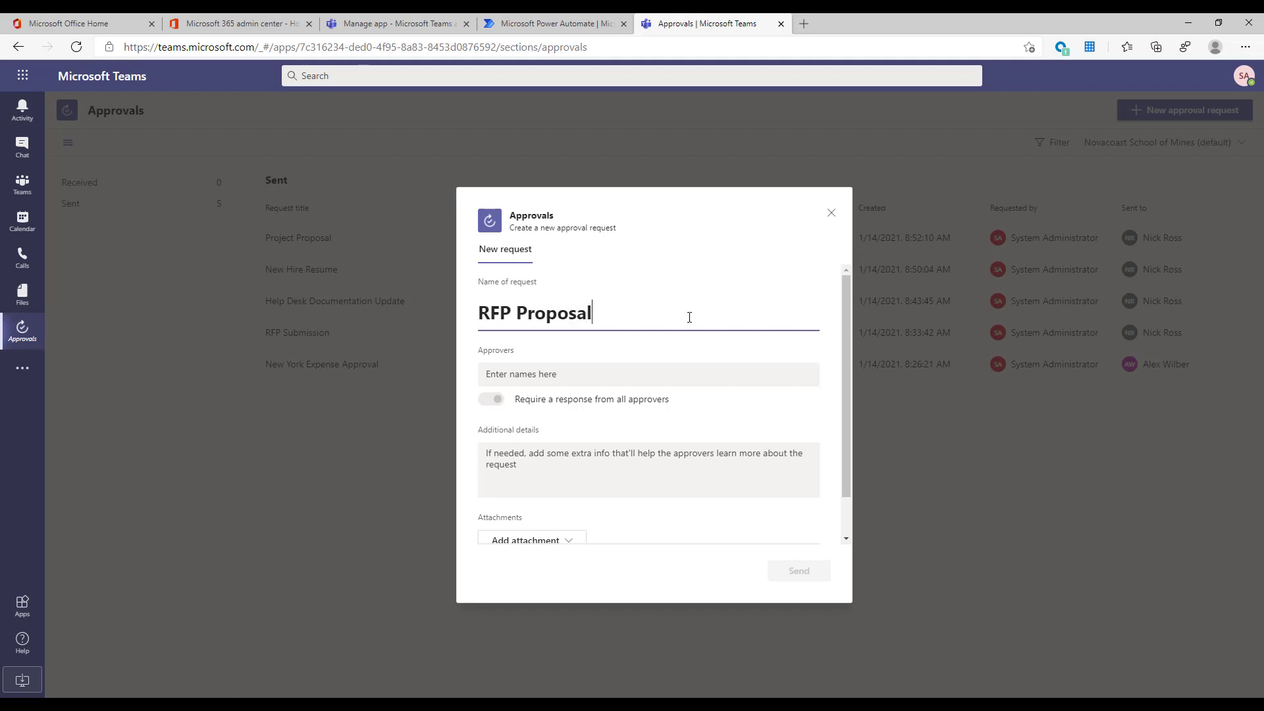
# Step: Add two colleagues as approvers and change whether all must respond
pyautogui.click(552, 375)
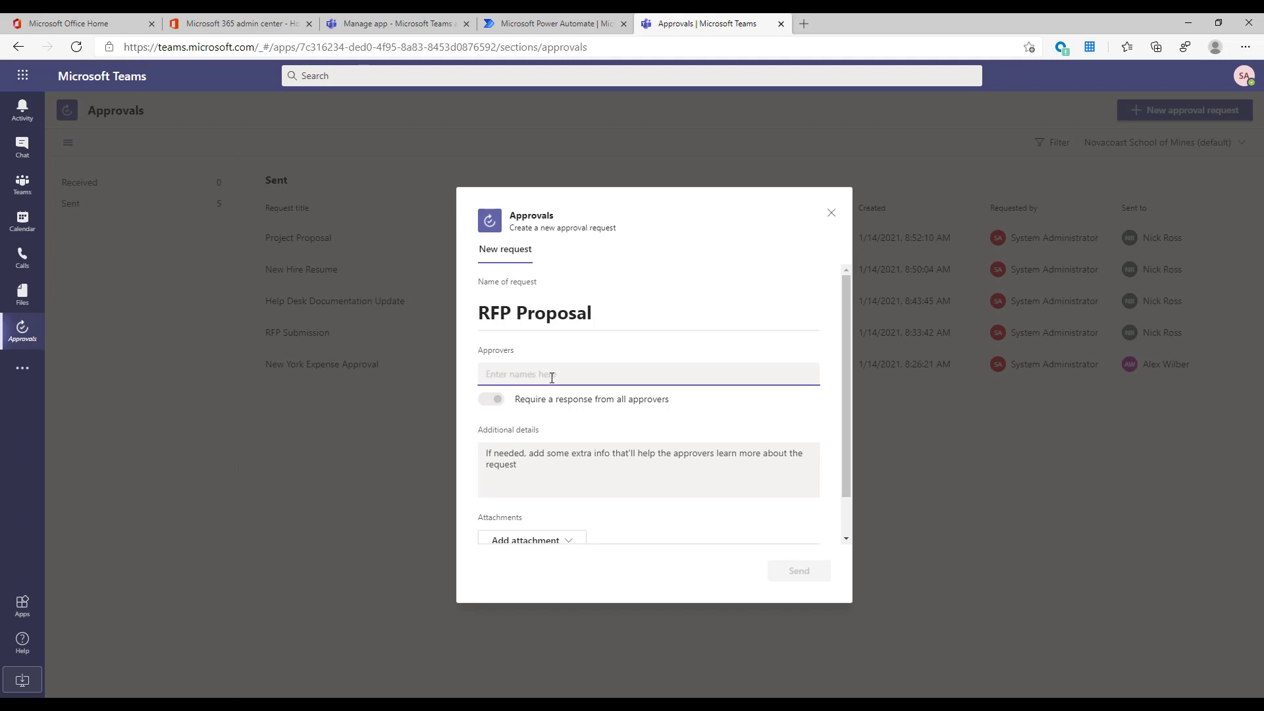
pyautogui.write('nick')
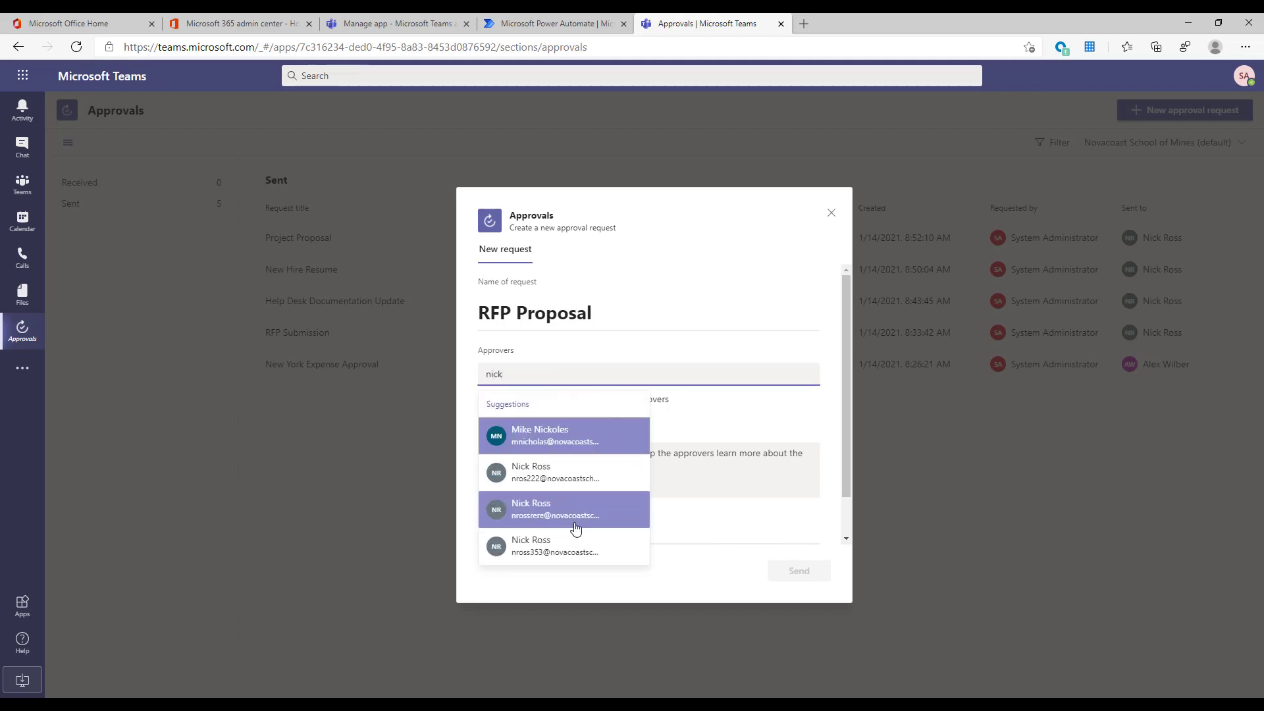
pyautogui.click(615, 539)
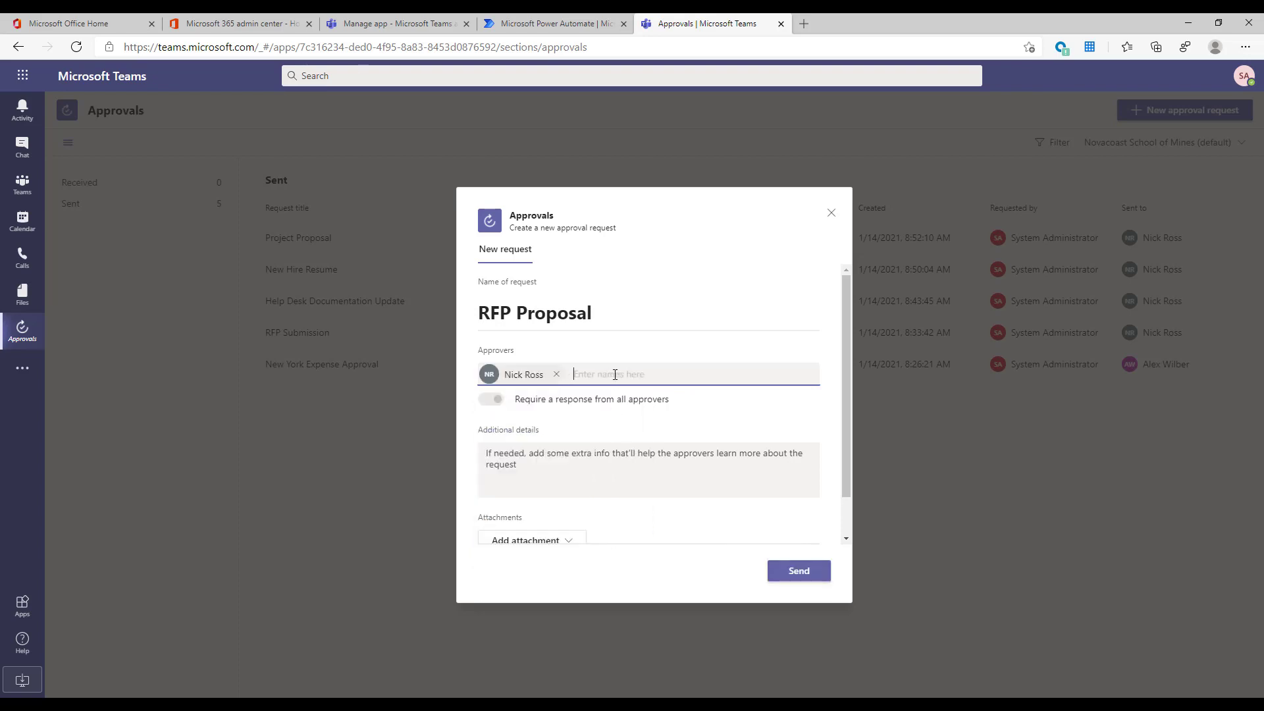
pyautogui.write('Bruc')
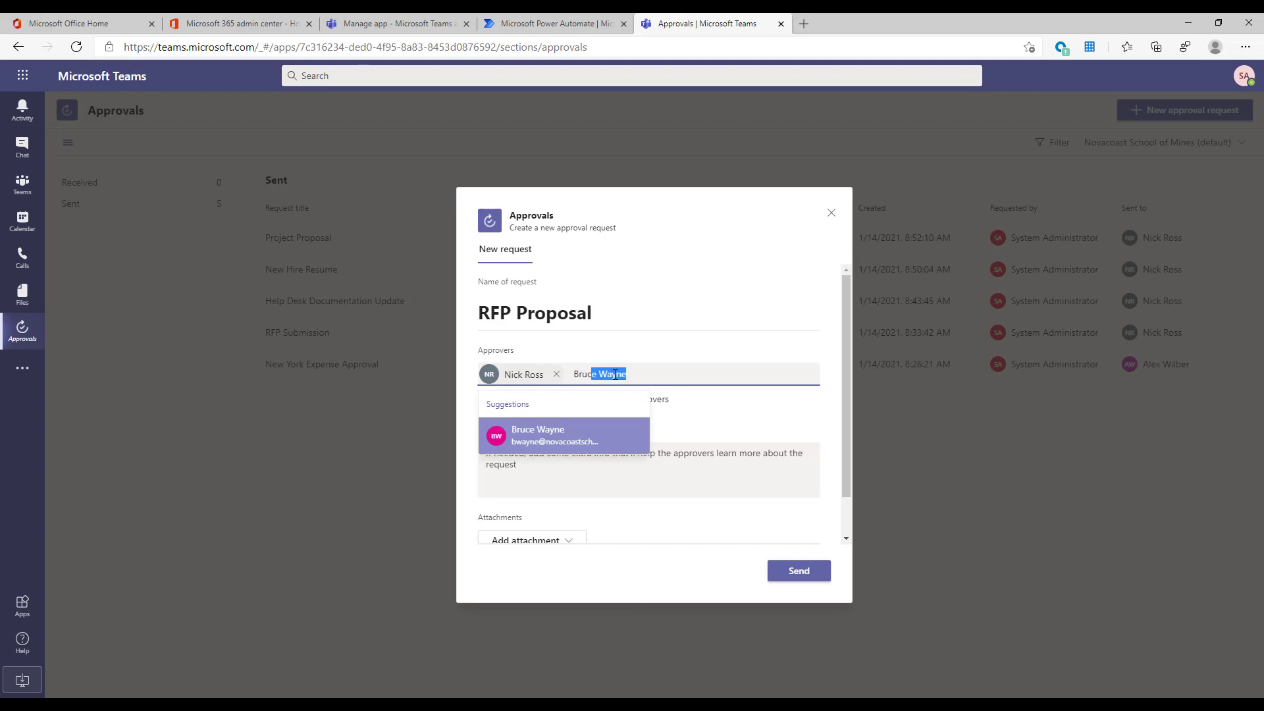
pyautogui.press('Return')
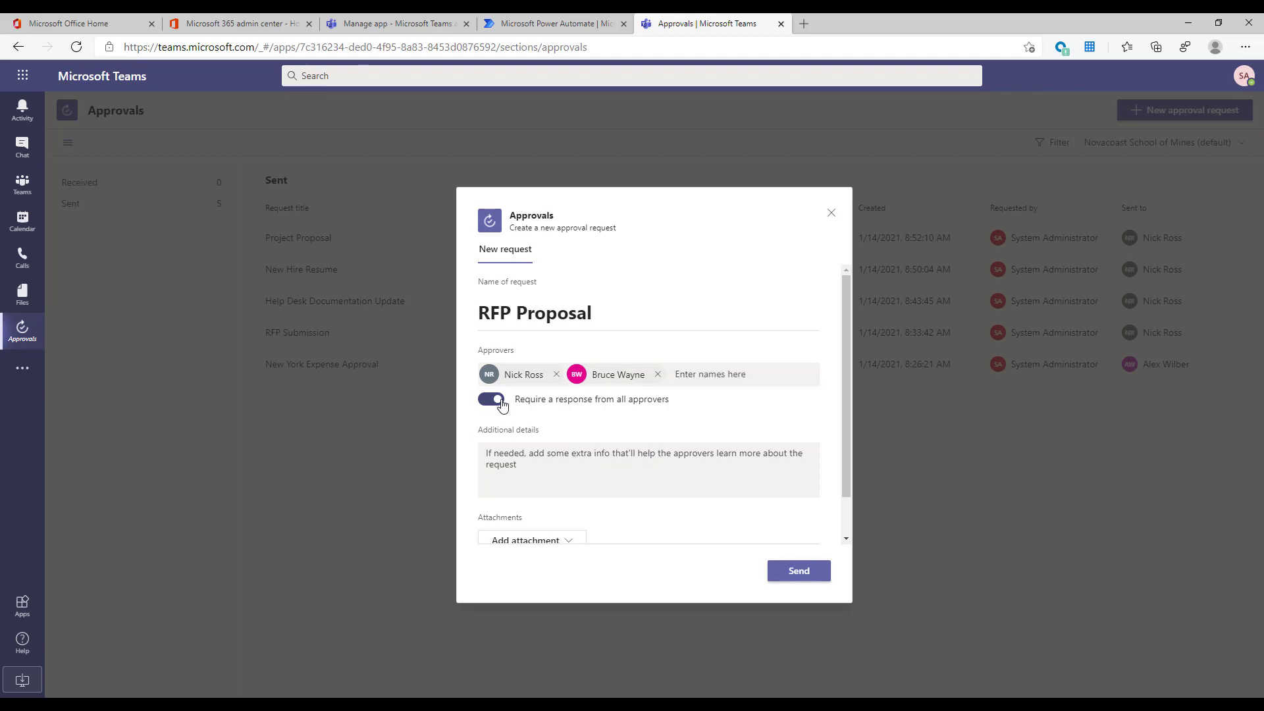
pyautogui.click(502, 403)
# Step: Enter the additional details 'This is an RFP. Attached is the proposal'
pyautogui.click(631, 456)
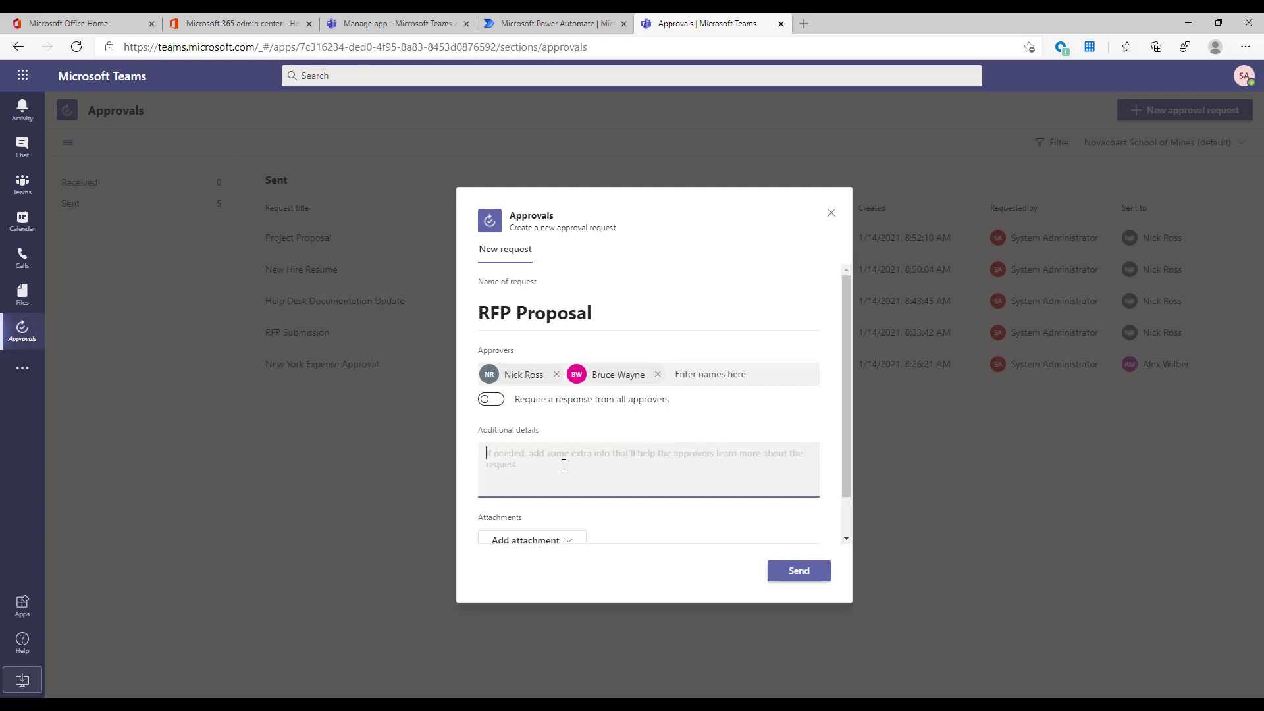
pyautogui.write('This is an R')
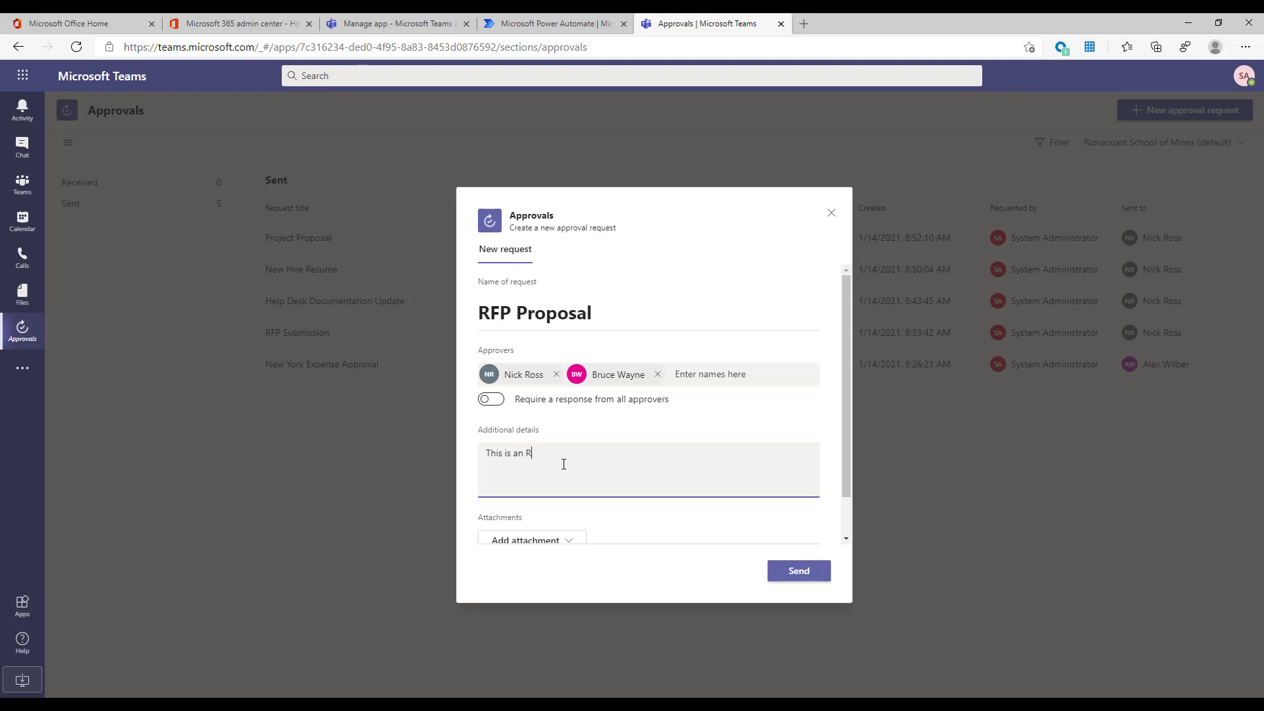
pyautogui.write('FP. Attached is the proposal')
pyautogui.scroll(-1, 607, 485)
# Step: Choose to upload an attachment from the computer for the request
pyautogui.click(568, 496)
pyautogui.click(579, 519)
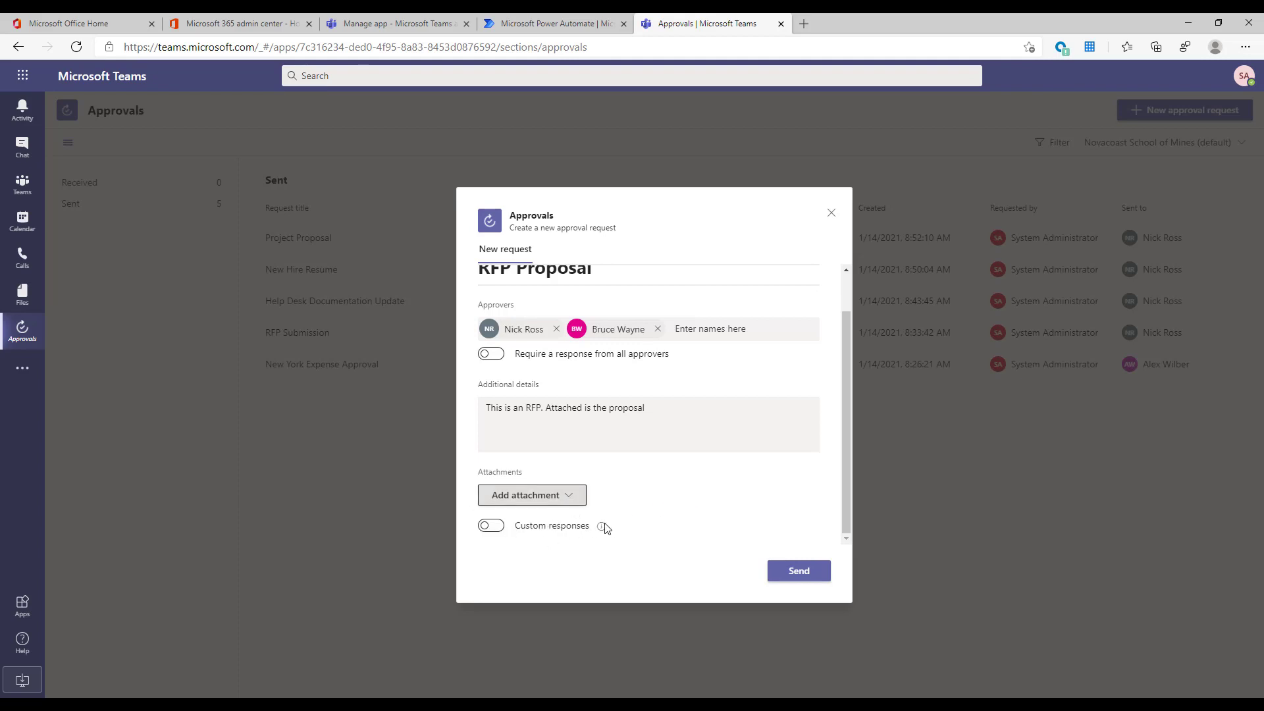
pyautogui.moveTo(604, 524)
# Step: Turn Custom responses on, look over the form, then switch them back off
pyautogui.click(492, 526)
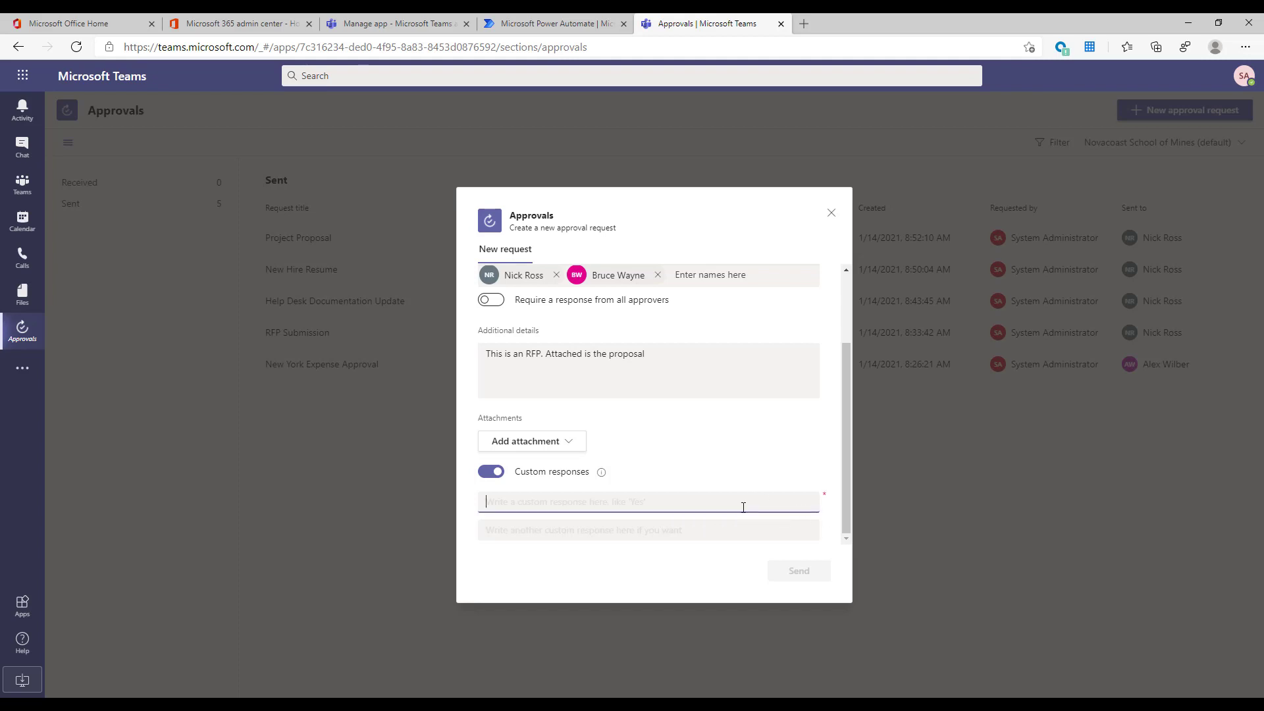
pyautogui.click(716, 533)
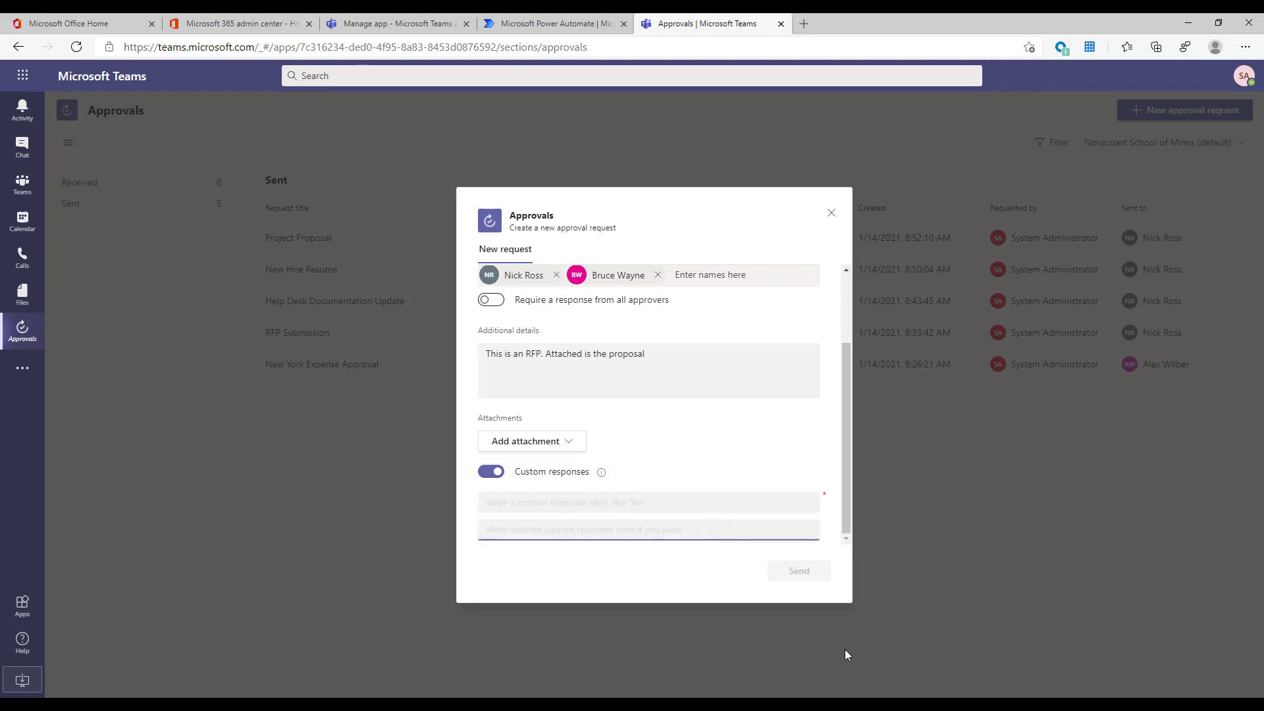
pyautogui.scroll(3, 670, 503)
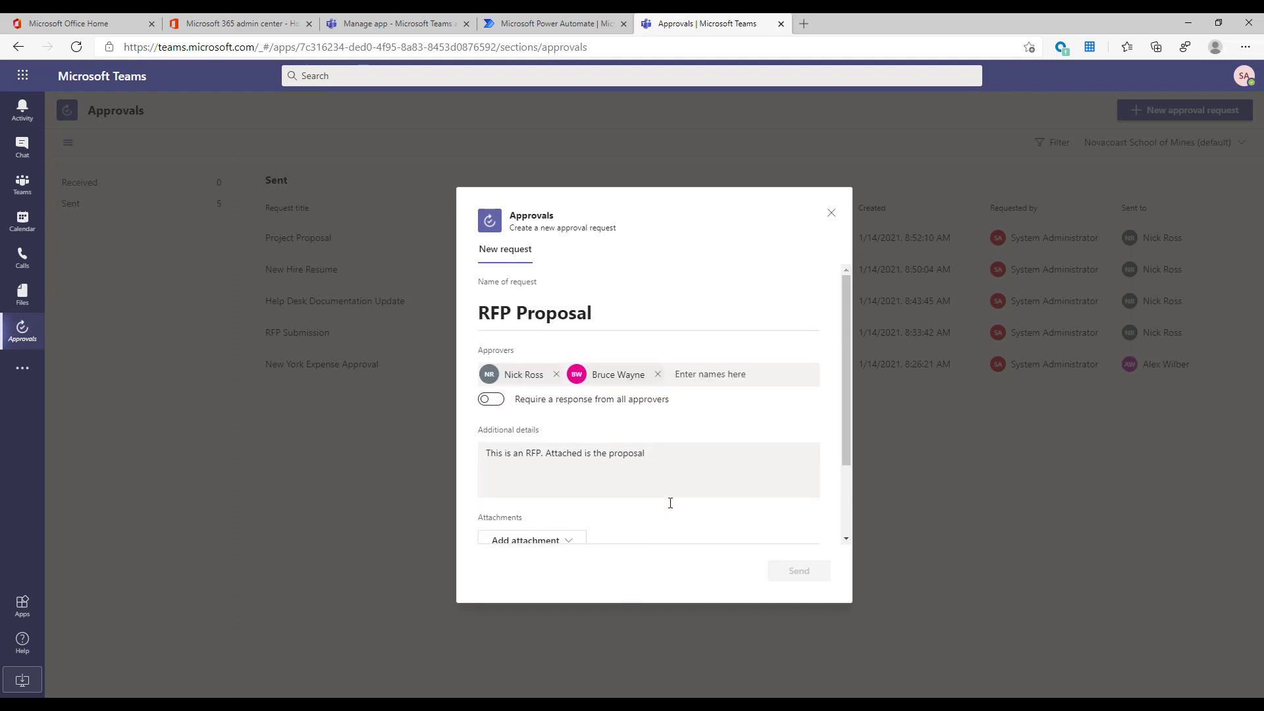
pyautogui.scroll(-1, 671, 503)
pyautogui.scroll(1, 670, 503)
pyautogui.scroll(-3, 671, 515)
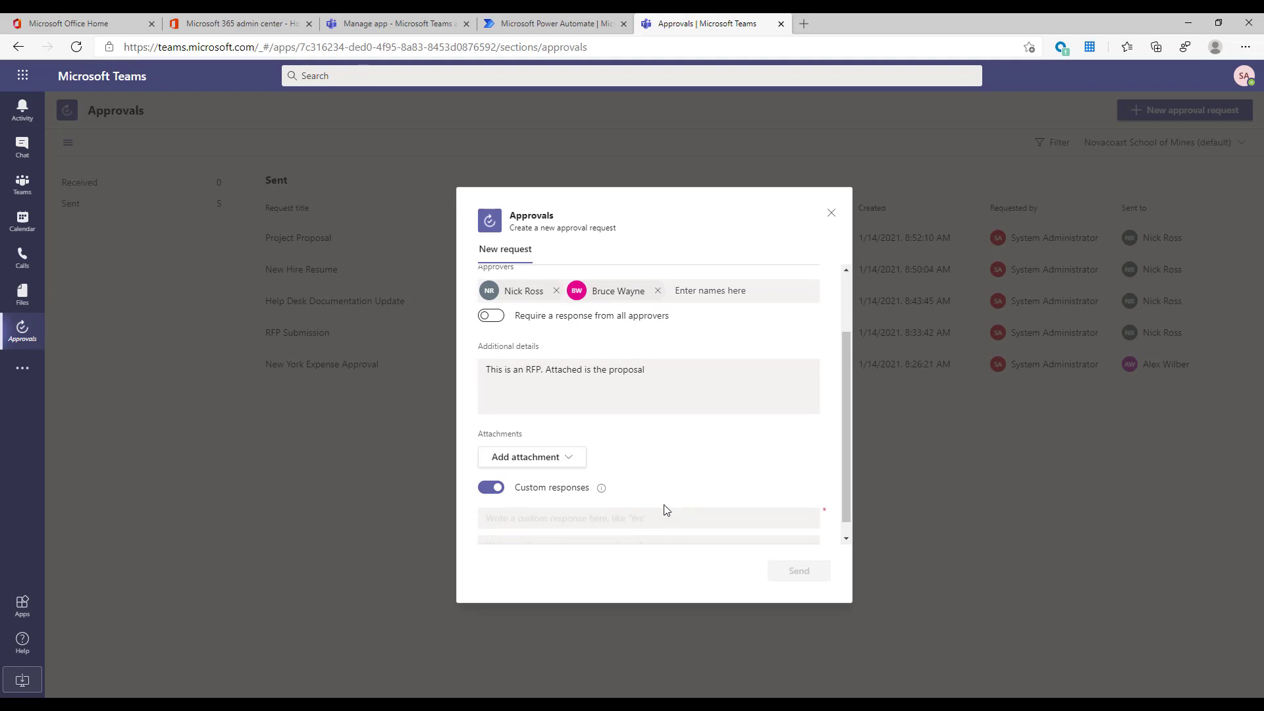
pyautogui.scroll(-1, 659, 511)
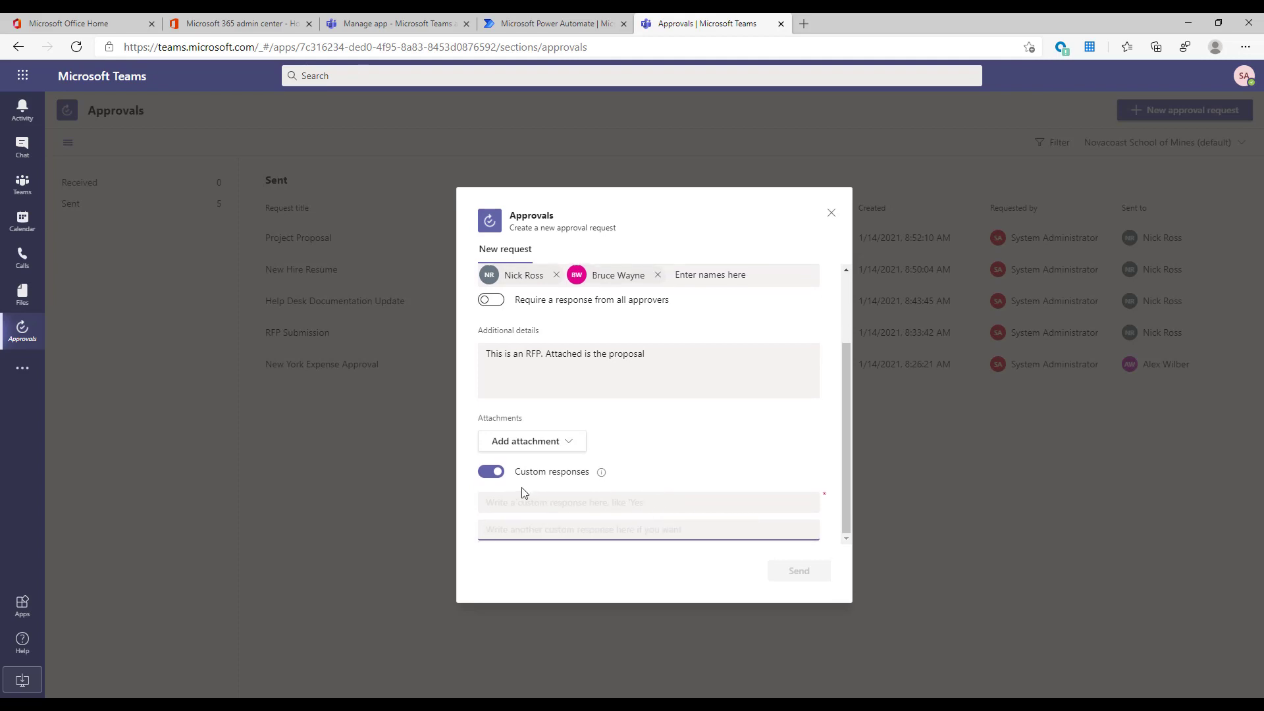
pyautogui.scroll(3, 592, 485)
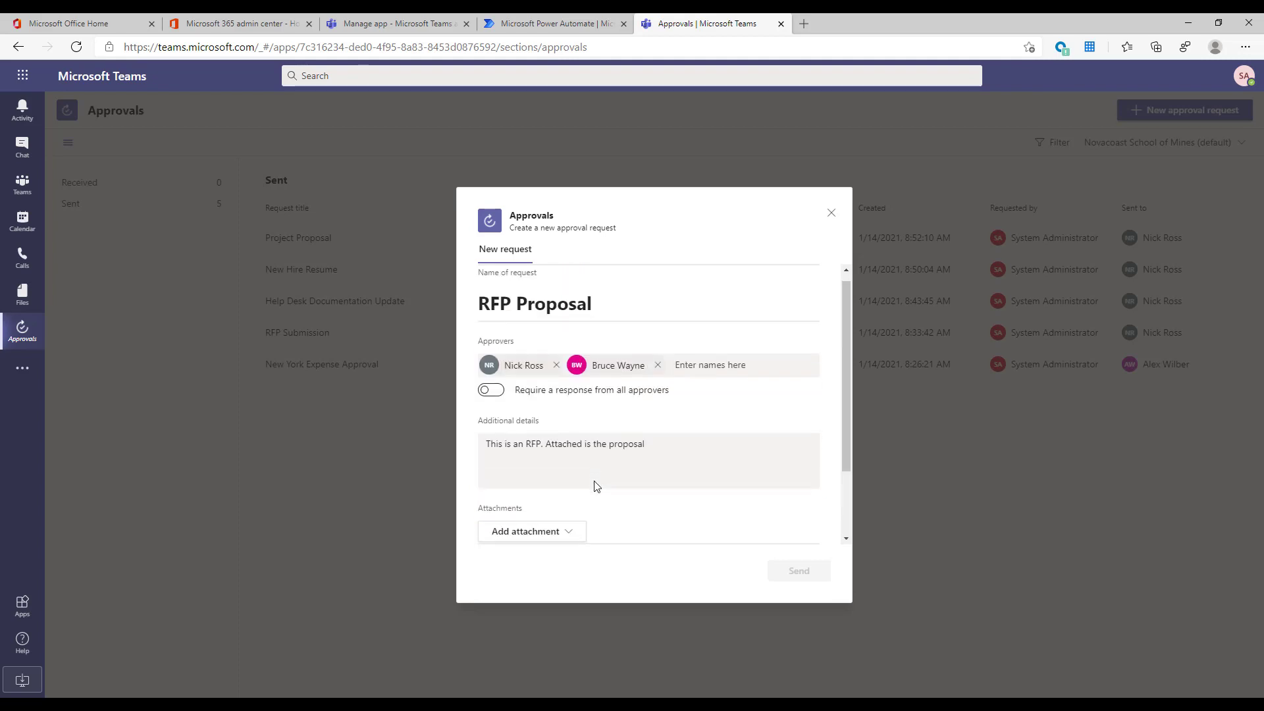
pyautogui.scroll(-2, 617, 455)
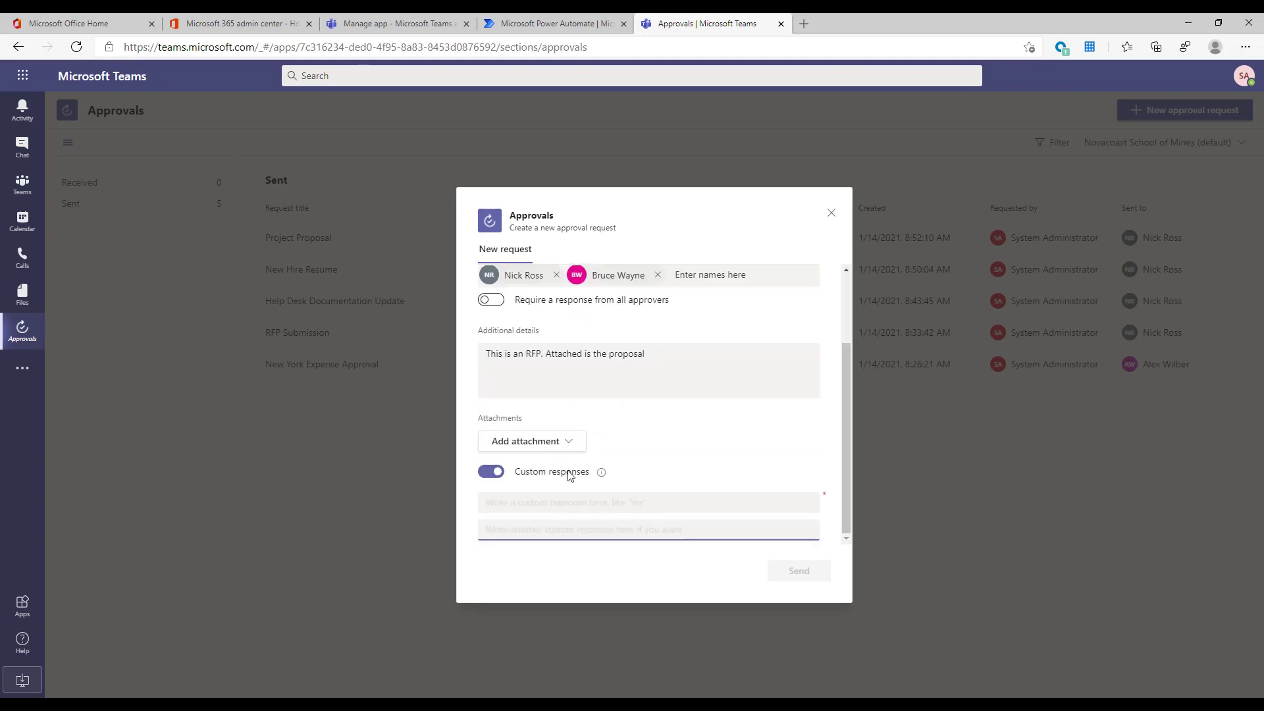
pyautogui.click(508, 471)
# Step: Send the RFP Proposal approval request to its two approvers
pyautogui.click(819, 577)
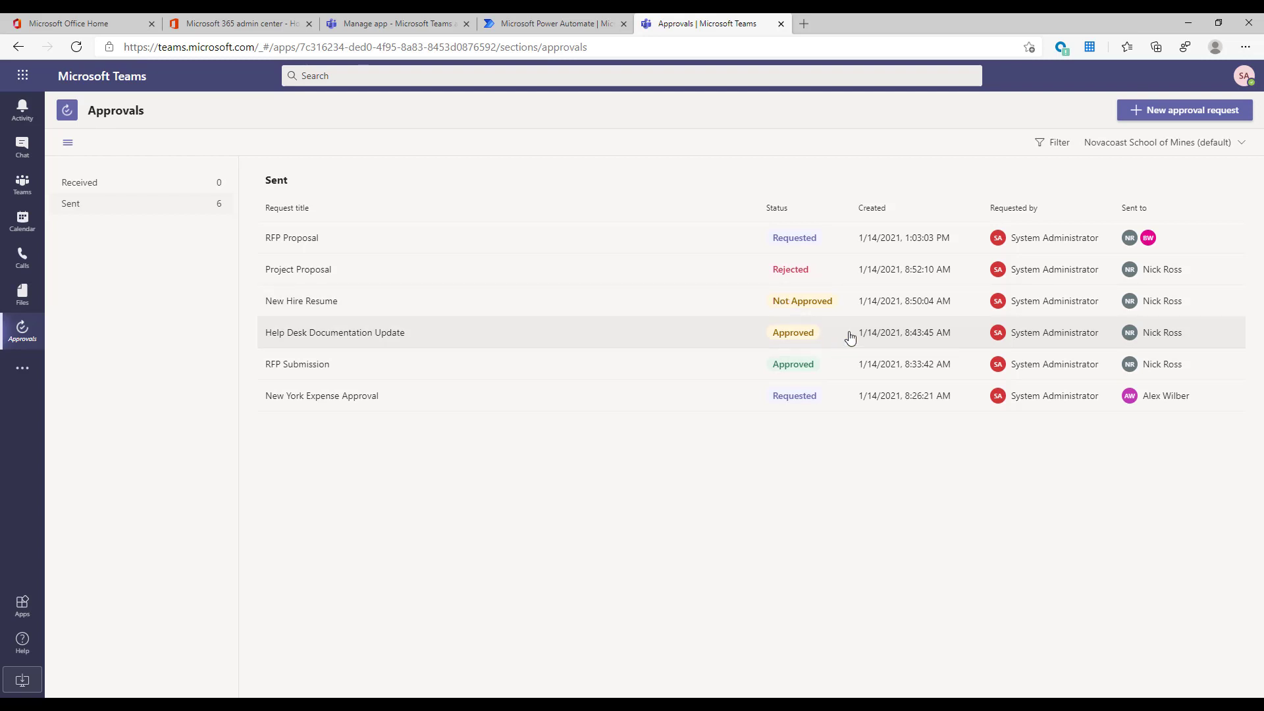
pyautogui.click(694, 324)
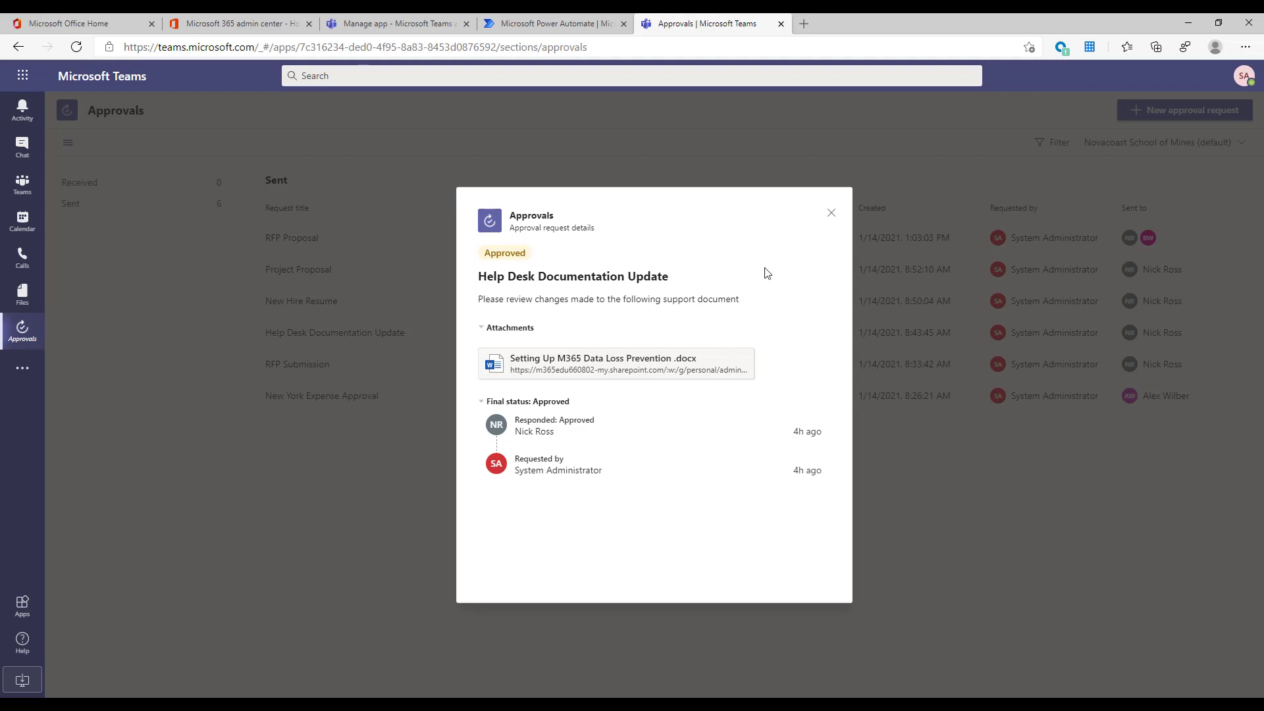
pyautogui.click(833, 214)
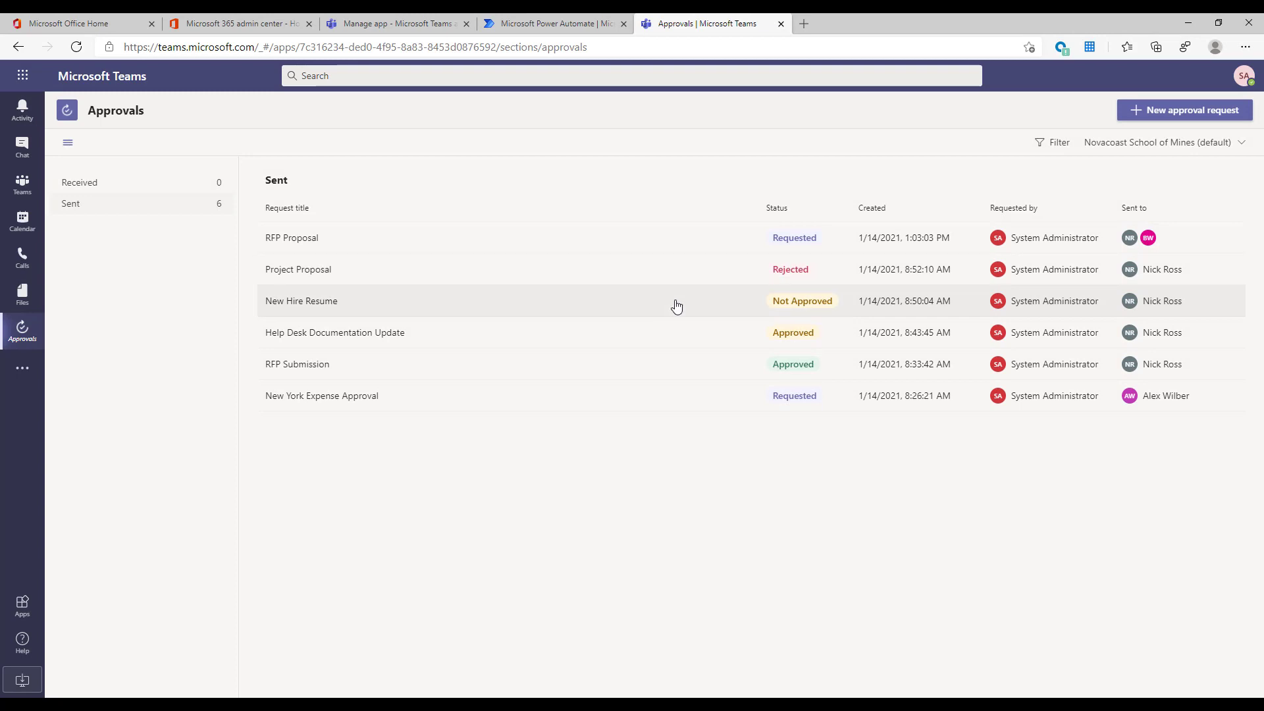
# Step: As the approver, approve RFP Proposal from Activity with the comment 'Like this RFP'
pyautogui.hotkey('alt', 'Tab')
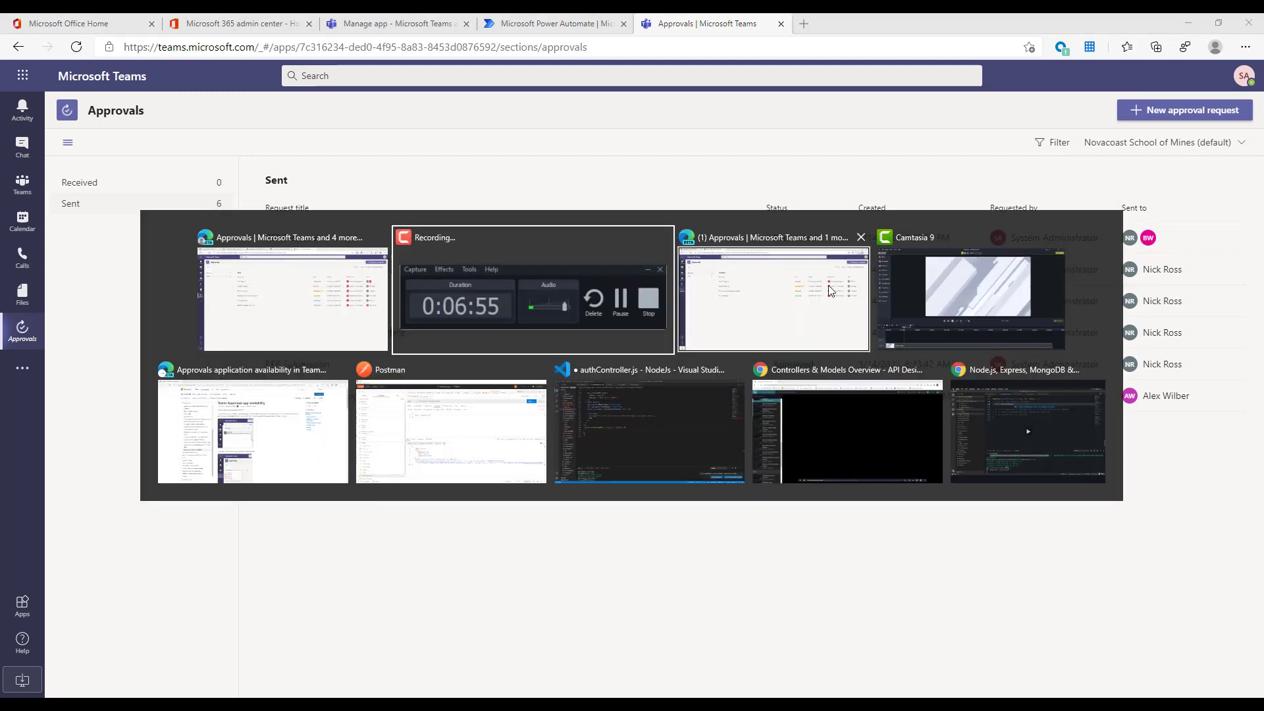
pyautogui.click(816, 293)
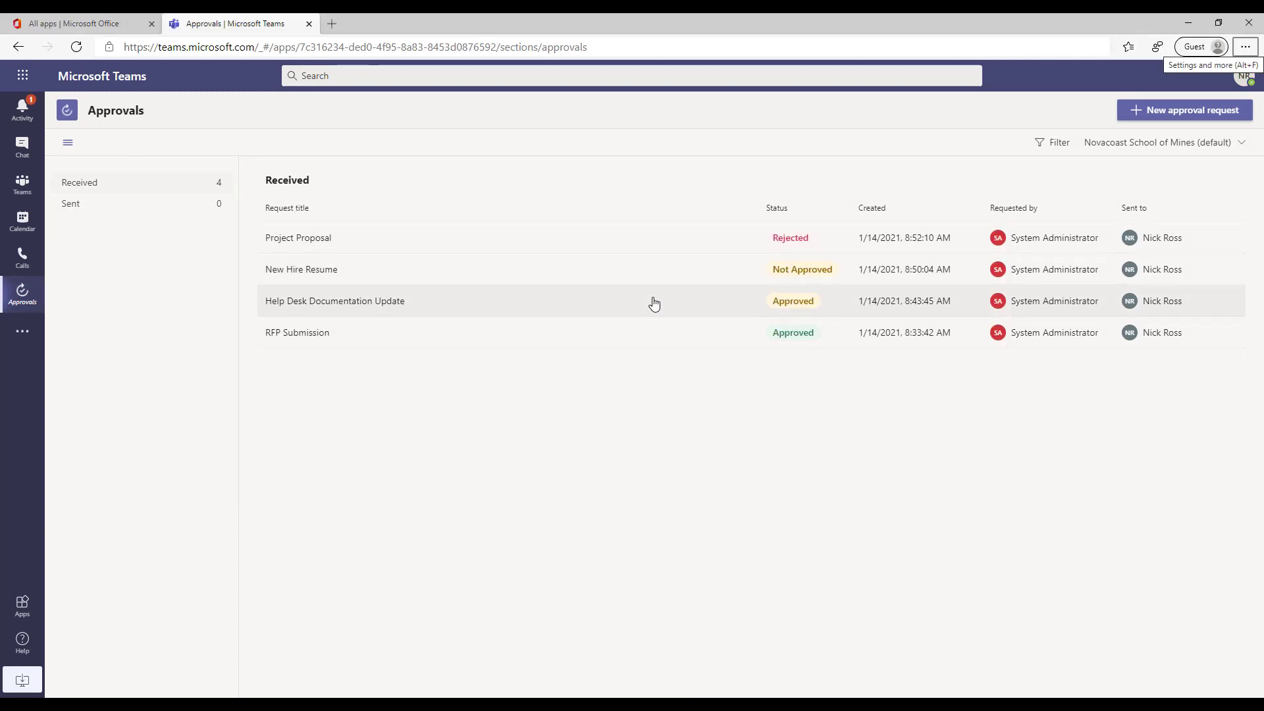
pyautogui.click(24, 113)
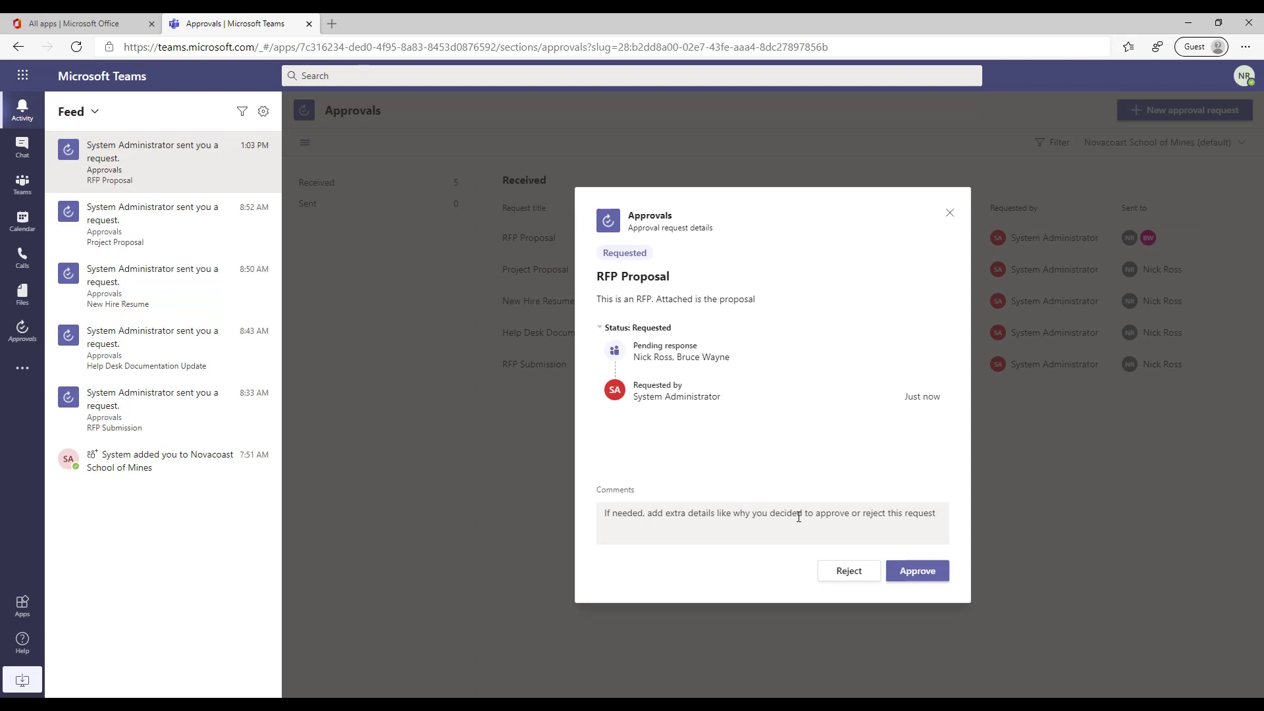
pyautogui.click(767, 521)
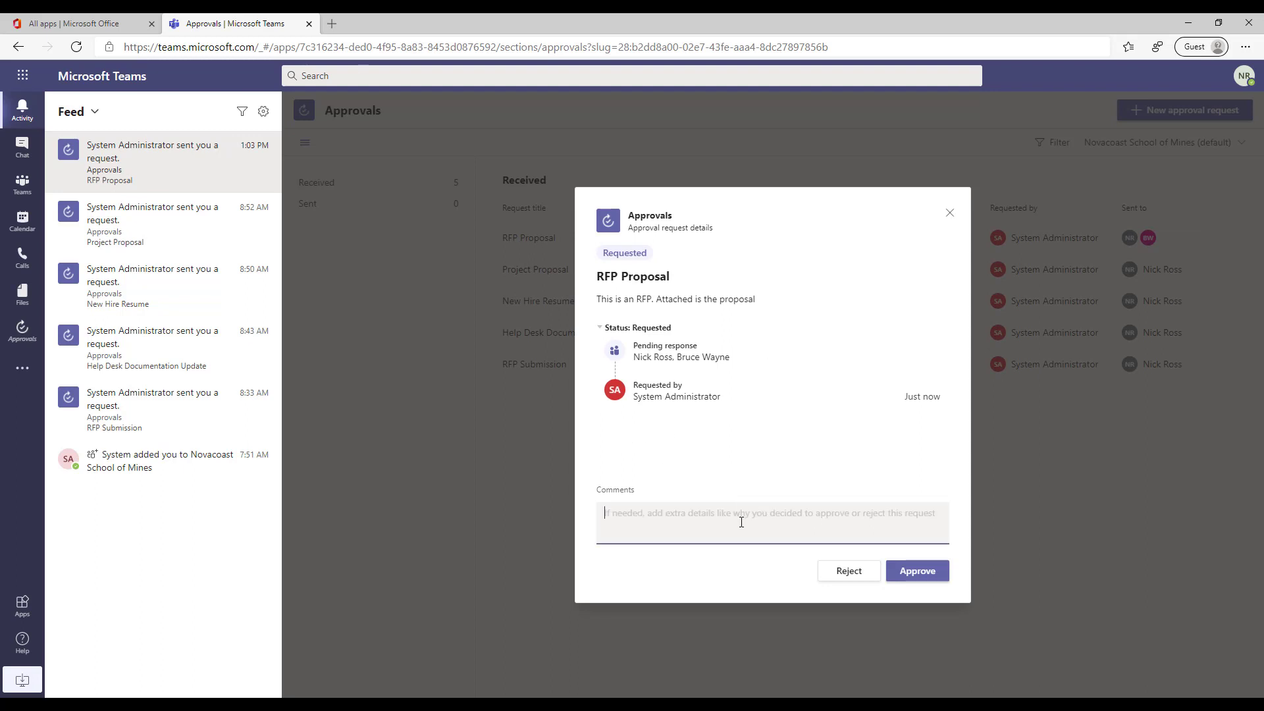
pyautogui.write('A')
pyautogui.write('ike this RFP')
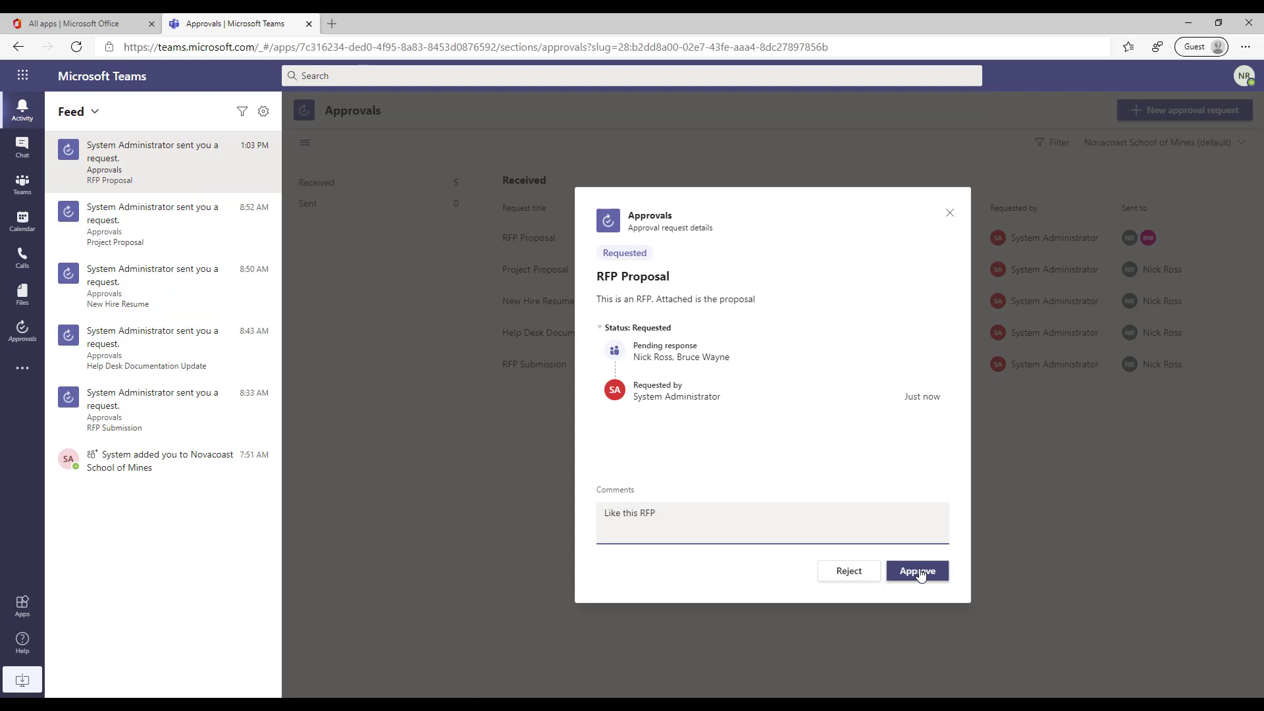
pyautogui.click(920, 572)
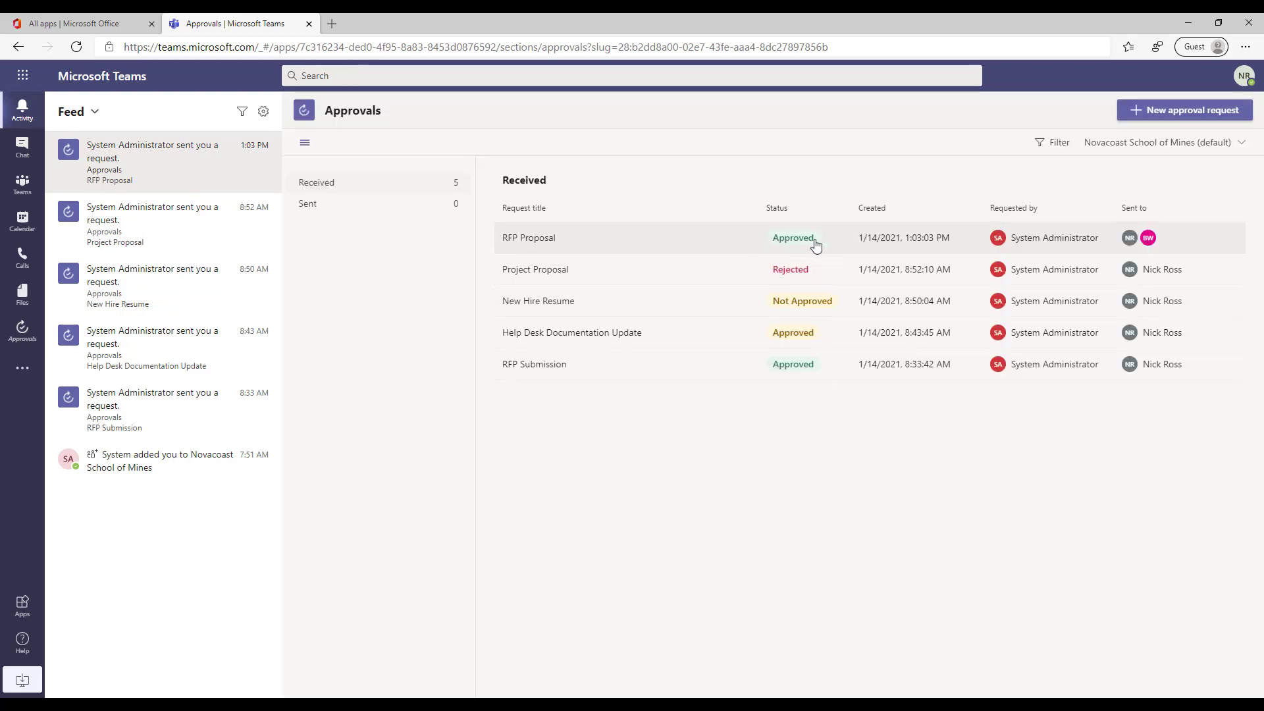
# Step: In the requester's window, check RFP Proposal's Approved status in Activity, then close it
pyautogui.hotkey('alt', 'Tab')
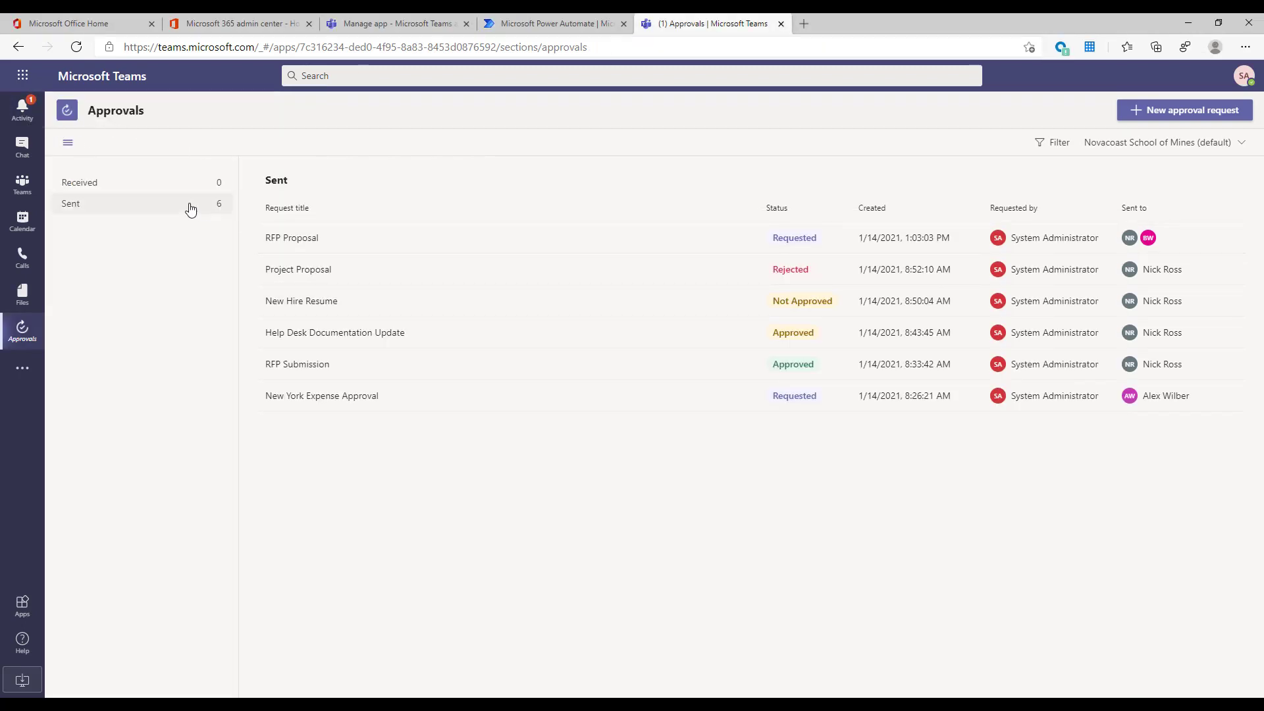
pyautogui.click(19, 112)
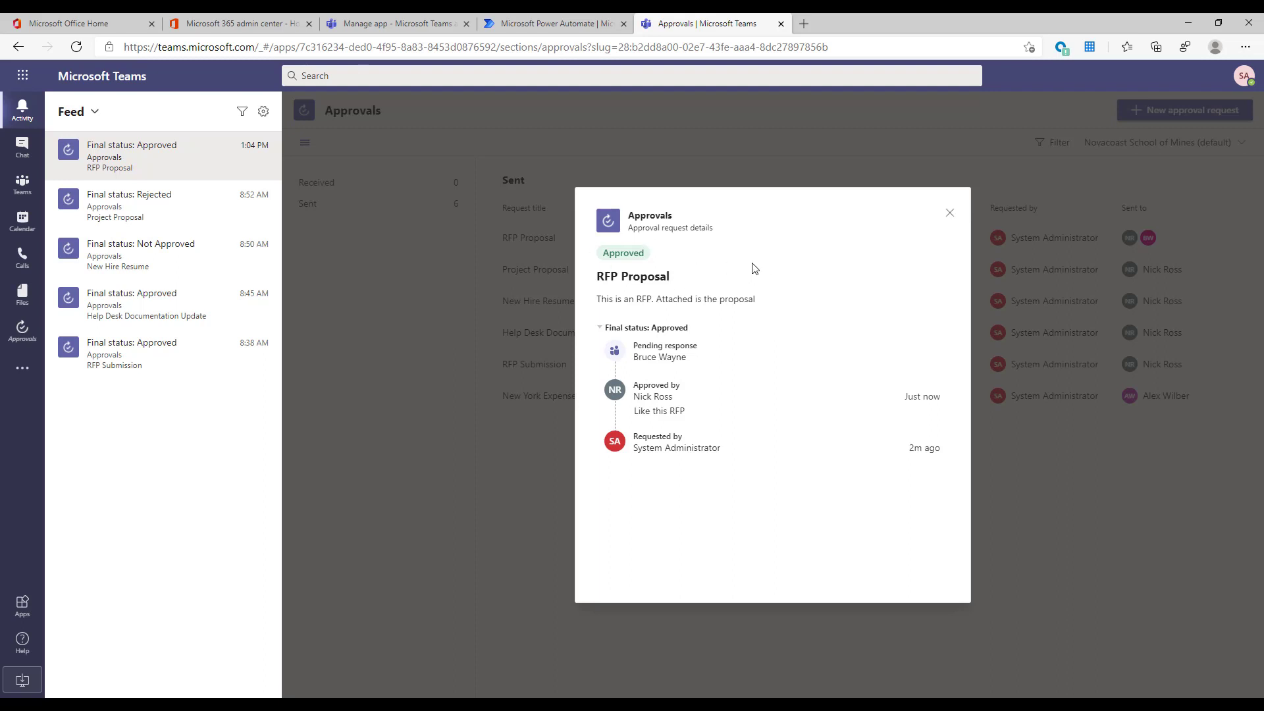
pyautogui.click(951, 213)
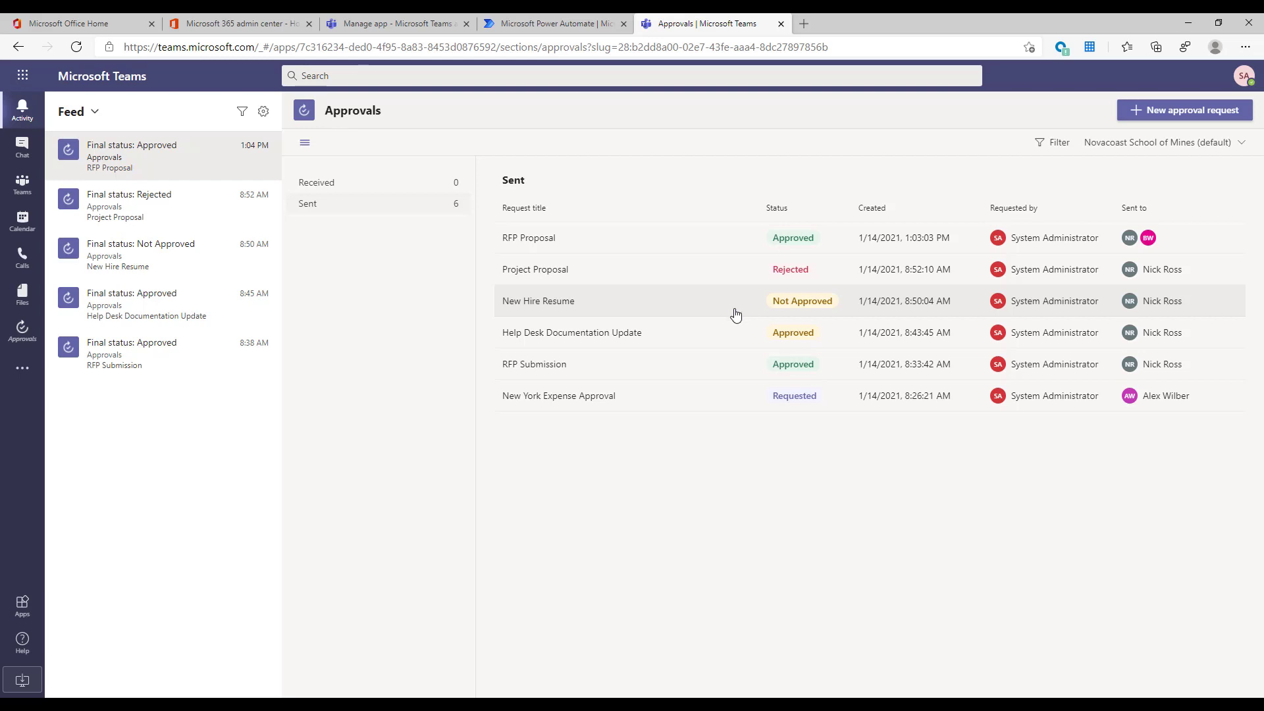
# Step: In Power Automate, open Action items > Approvals and review the Sent and Received lists
pyautogui.click(527, 26)
pyautogui.click(244, 23)
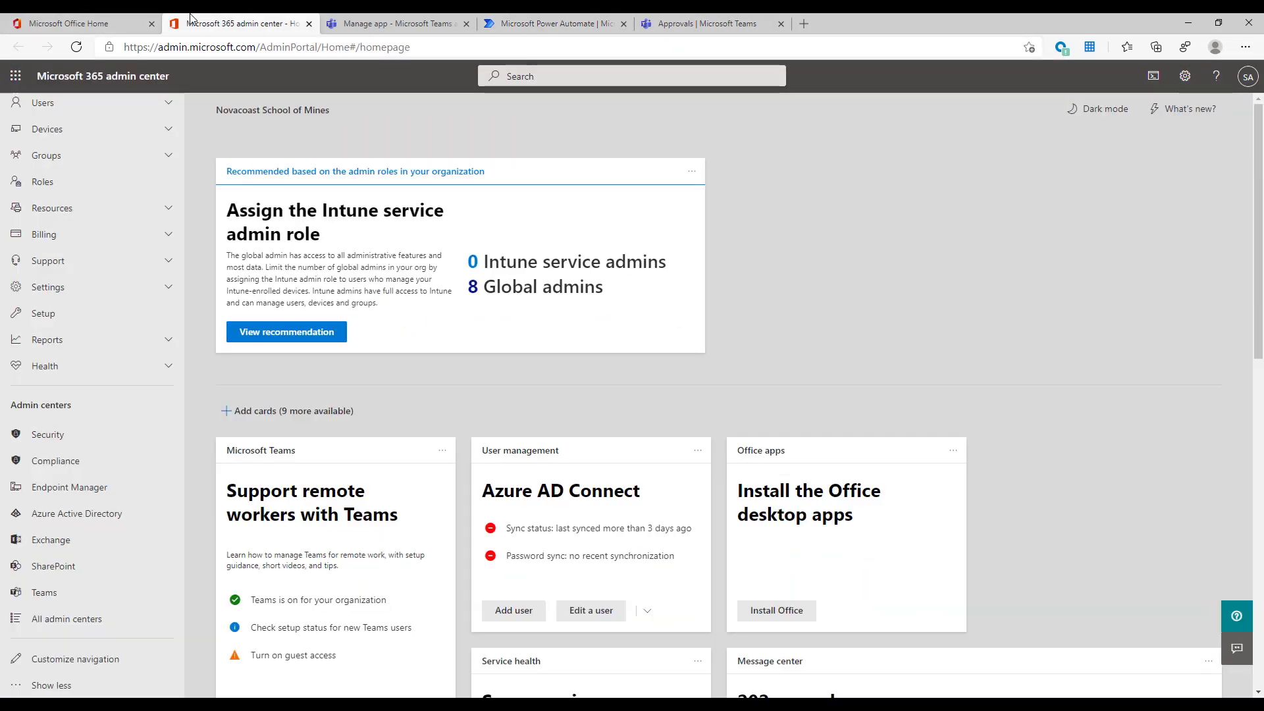
pyautogui.click(144, 18)
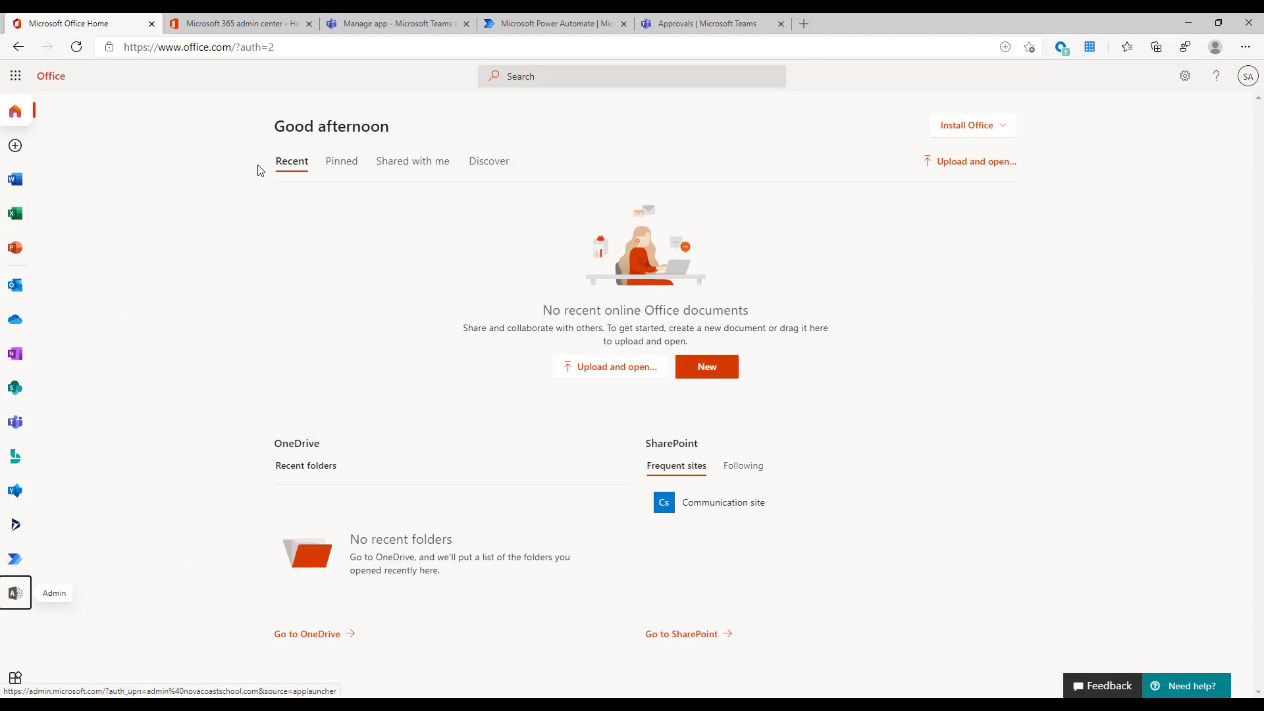
pyautogui.click(527, 24)
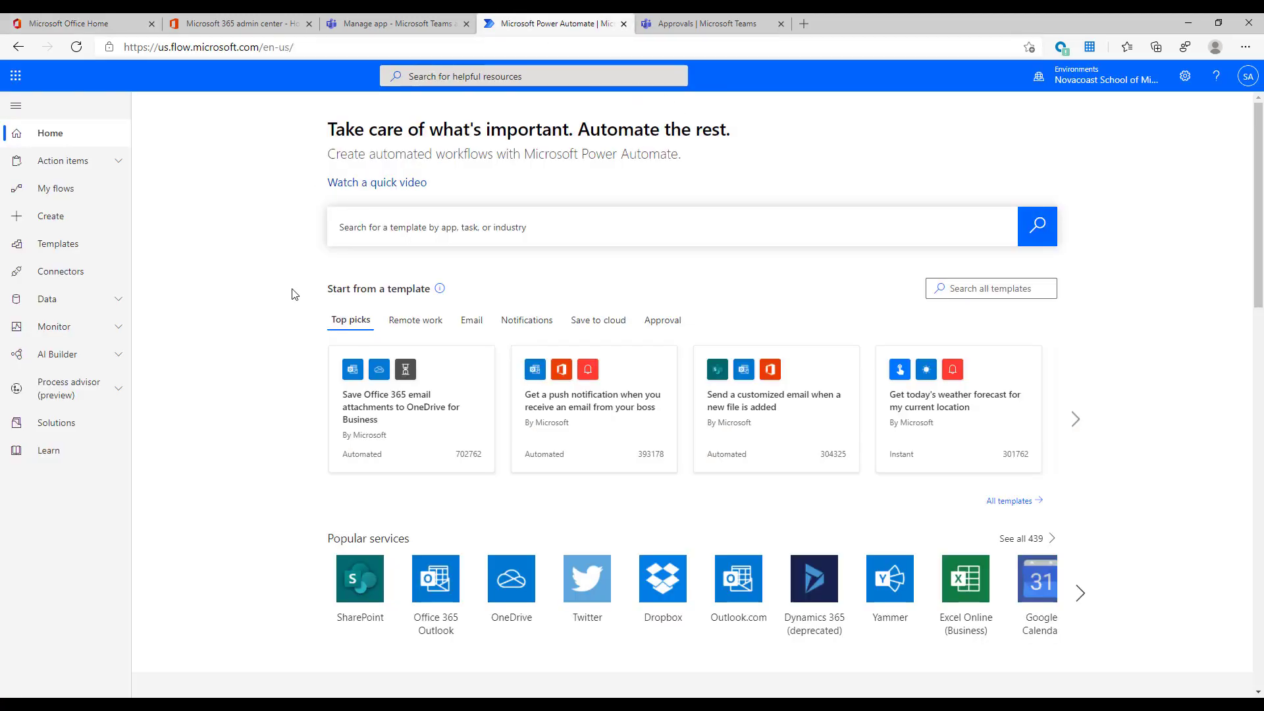
pyautogui.click(101, 161)
pyautogui.click(71, 201)
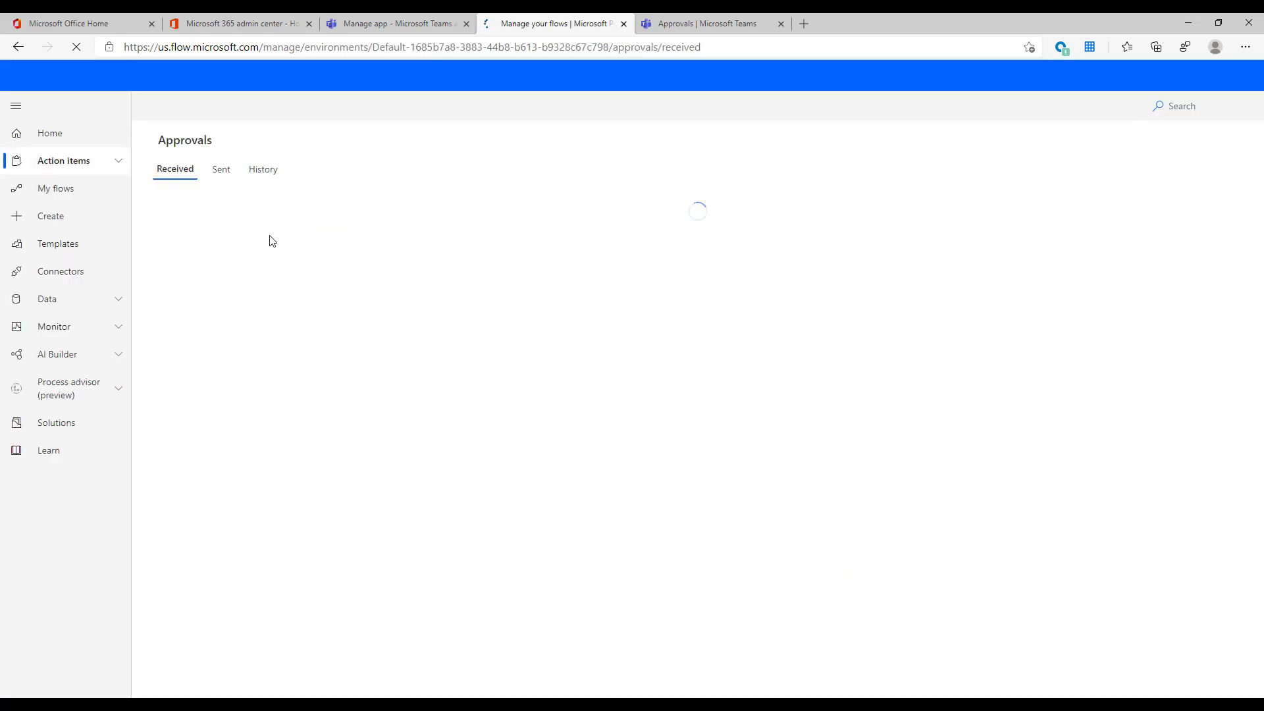
pyautogui.click(219, 183)
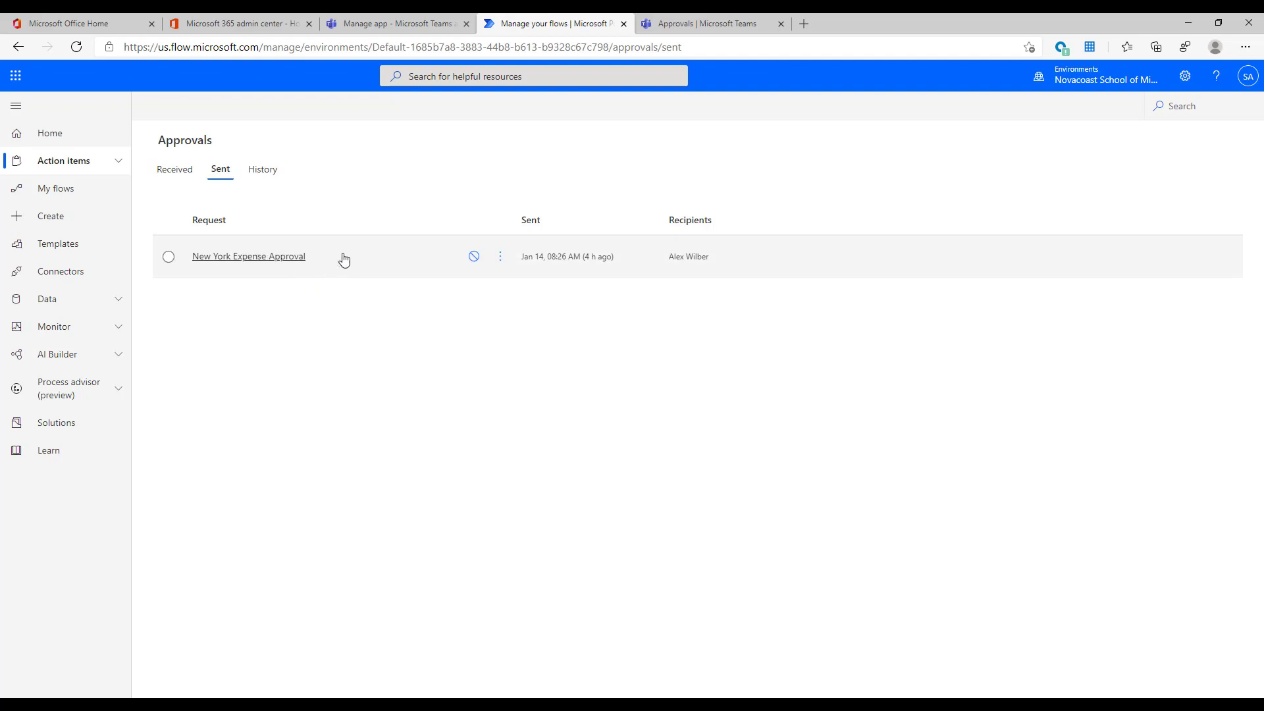
pyautogui.click(180, 167)
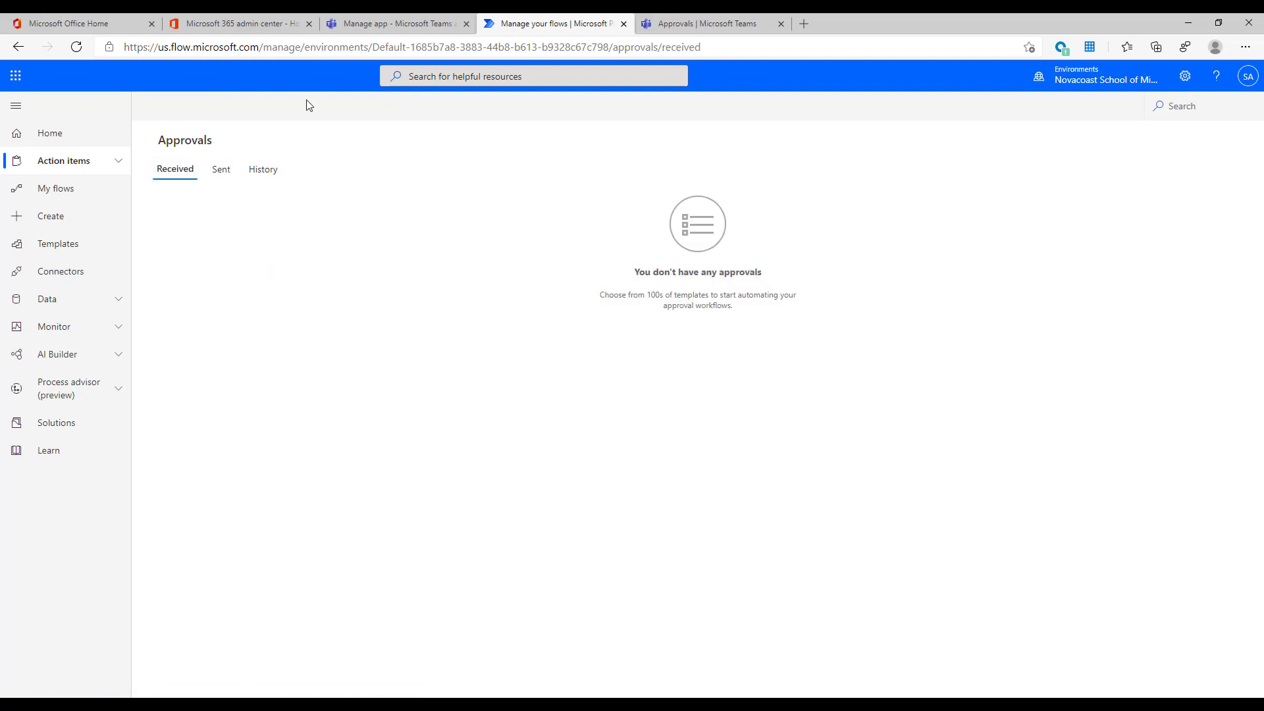
# Step: Return to the Microsoft 365 admin center home and open the Compliance admin center
pyautogui.click(274, 22)
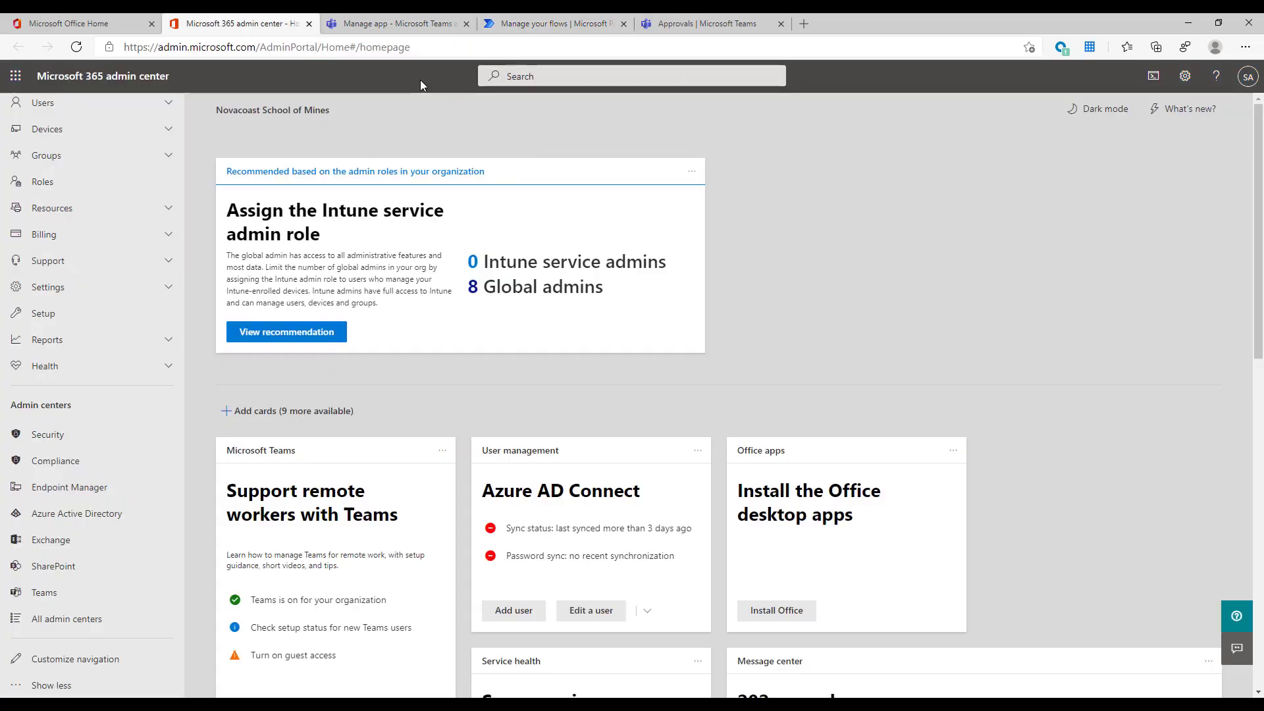
pyautogui.hotkey('ctrl', 'Tab')
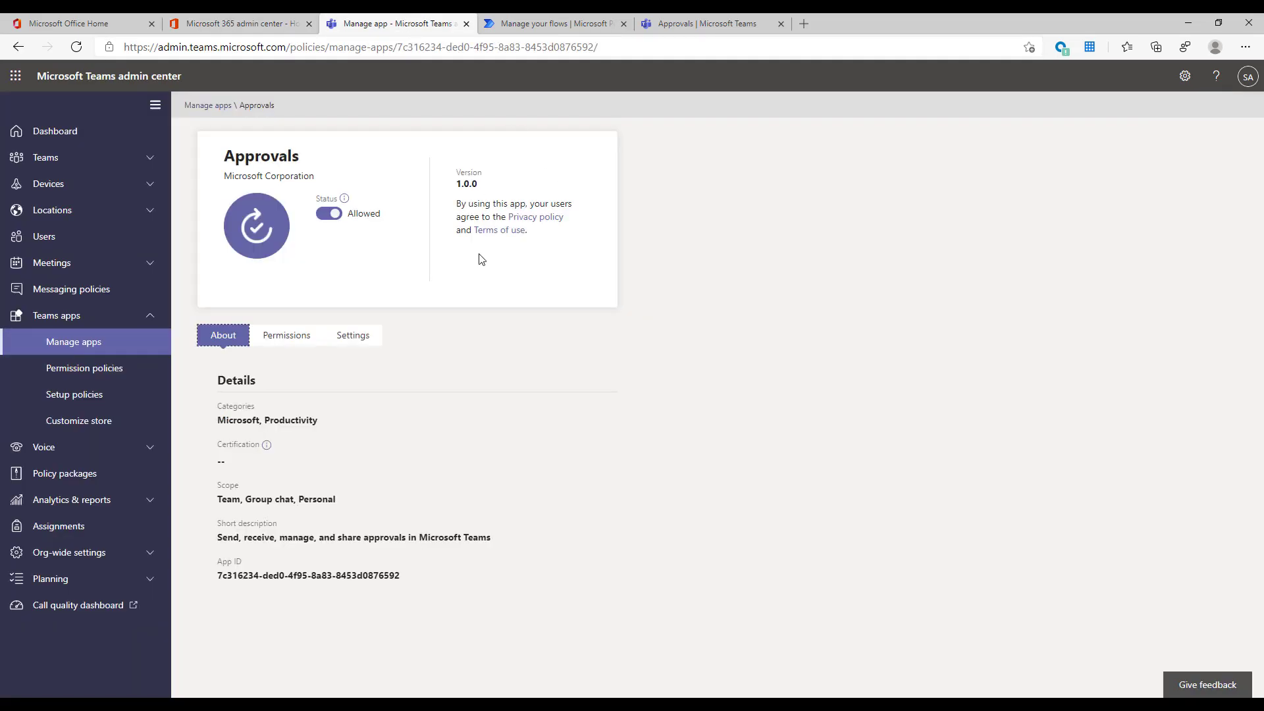
pyautogui.click(219, 25)
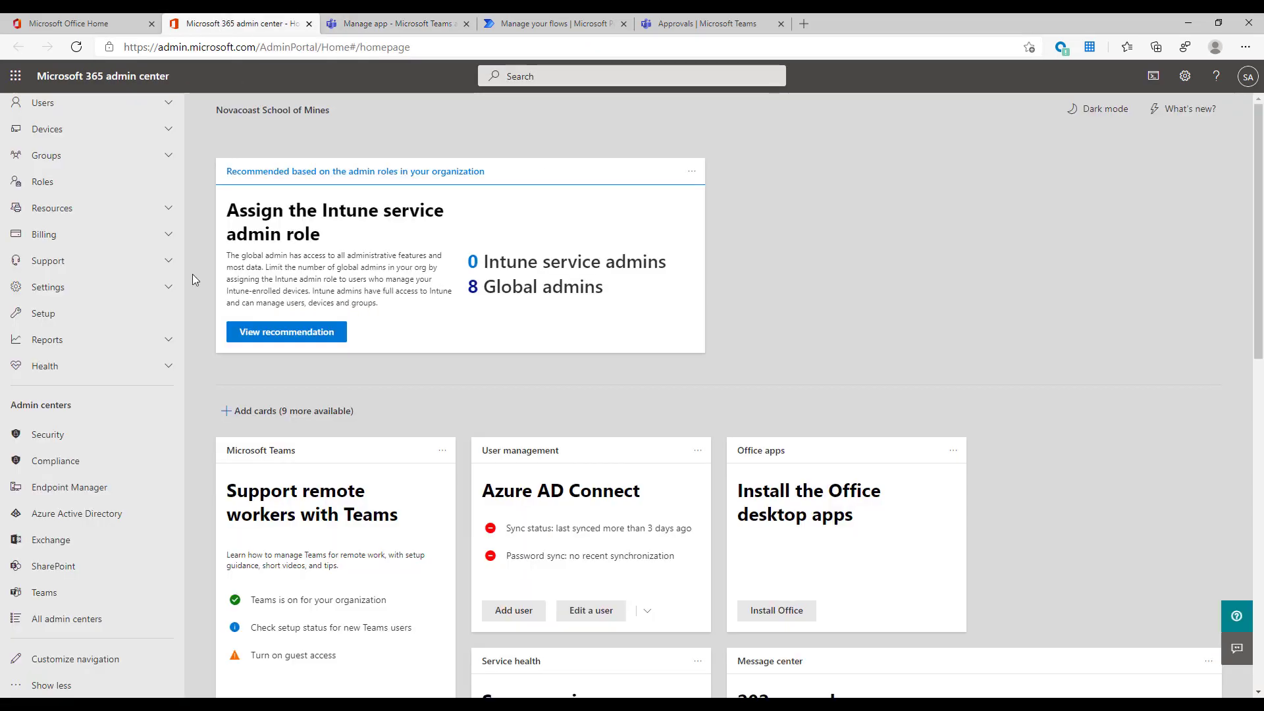
pyautogui.click(140, 461)
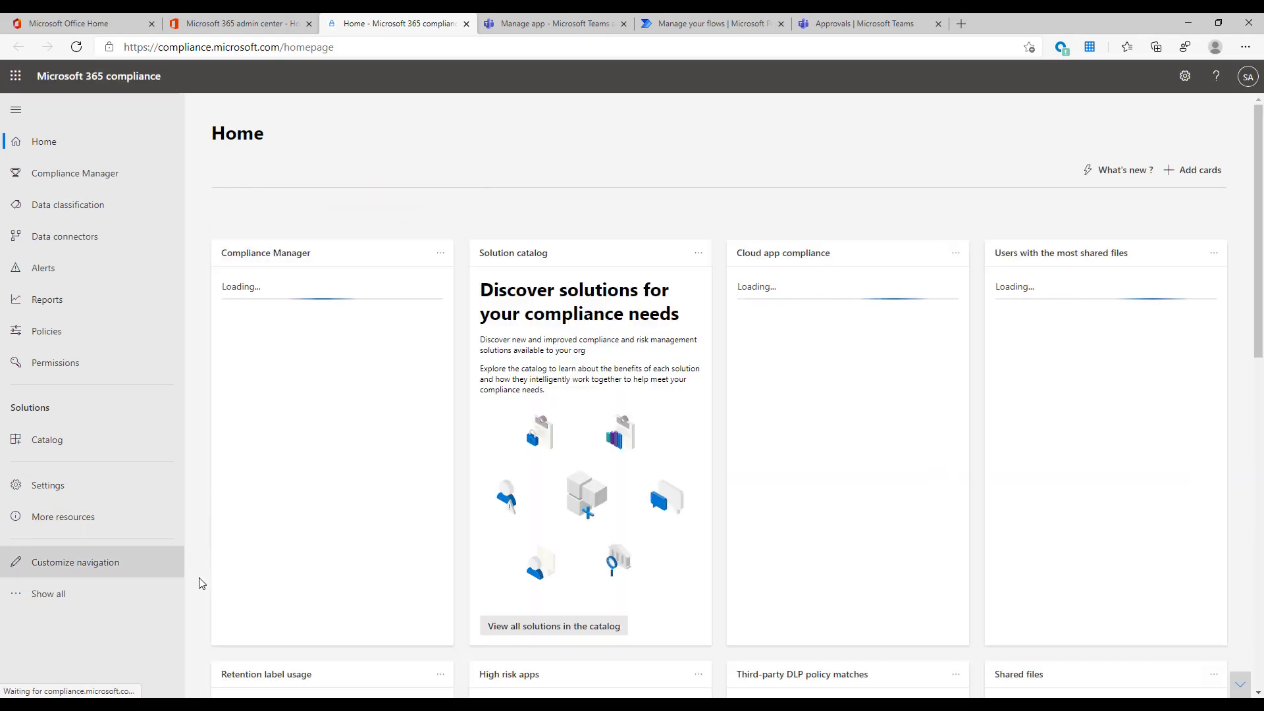
# Step: Open Audit and filter the Activities list by 'Microsoft Teams Appro'
pyautogui.click(125, 592)
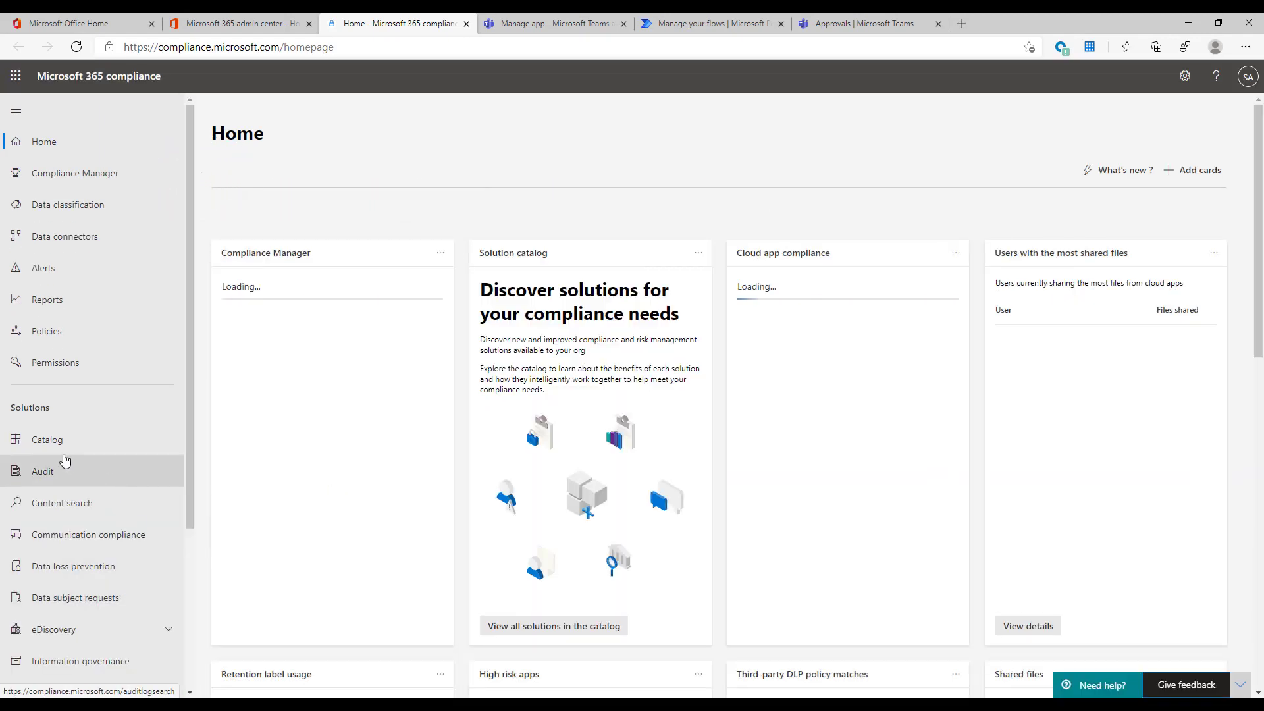
pyautogui.click(66, 463)
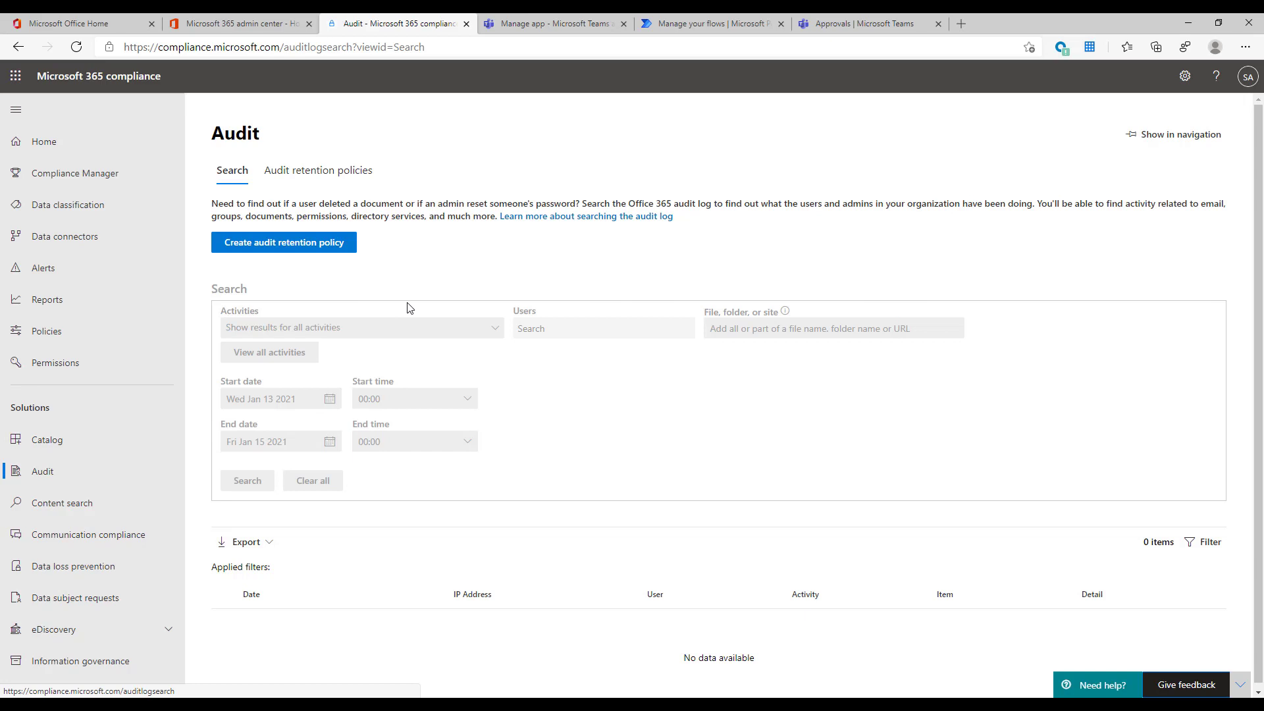
pyautogui.click(445, 321)
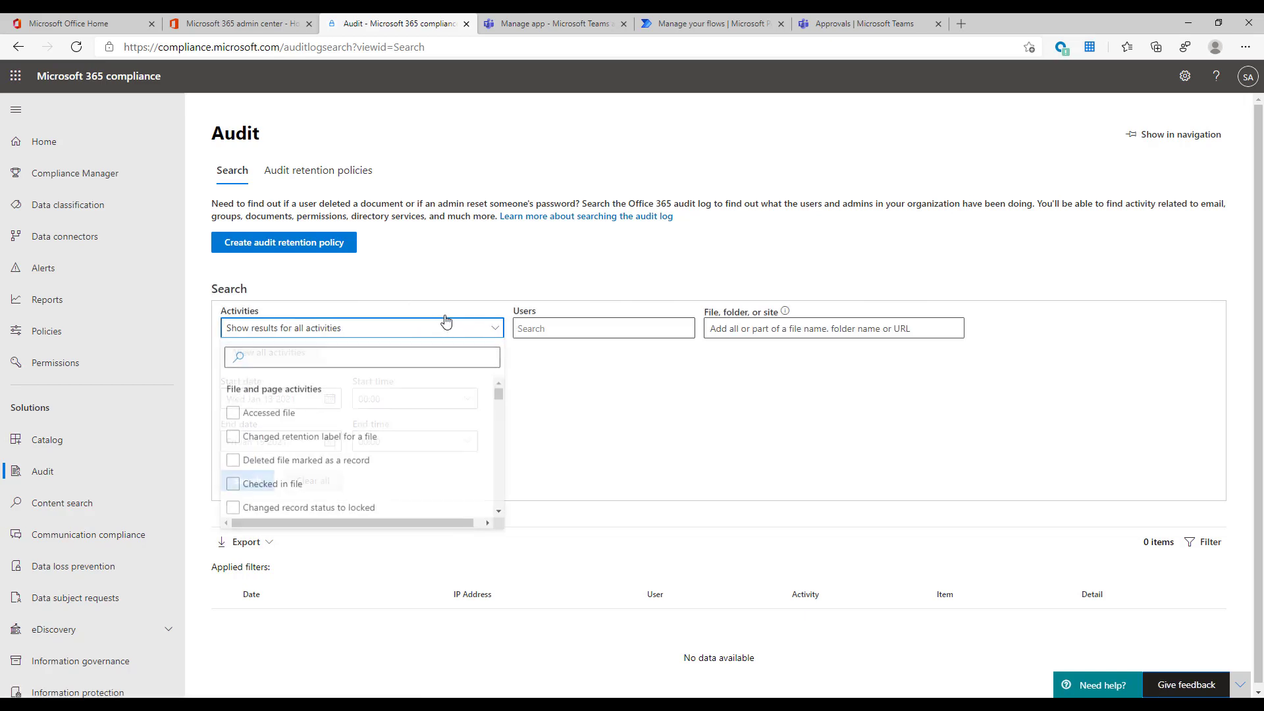
pyautogui.click(326, 357)
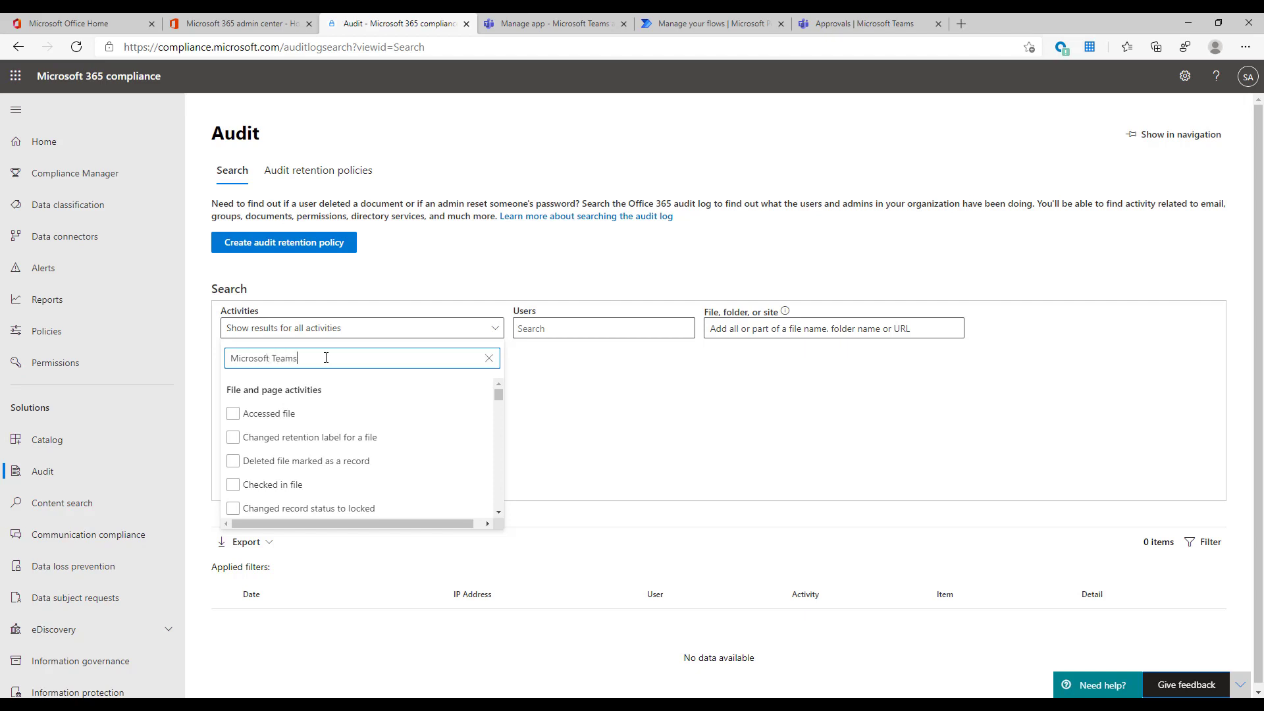
pyautogui.write('Microsoft Teams Approvals')
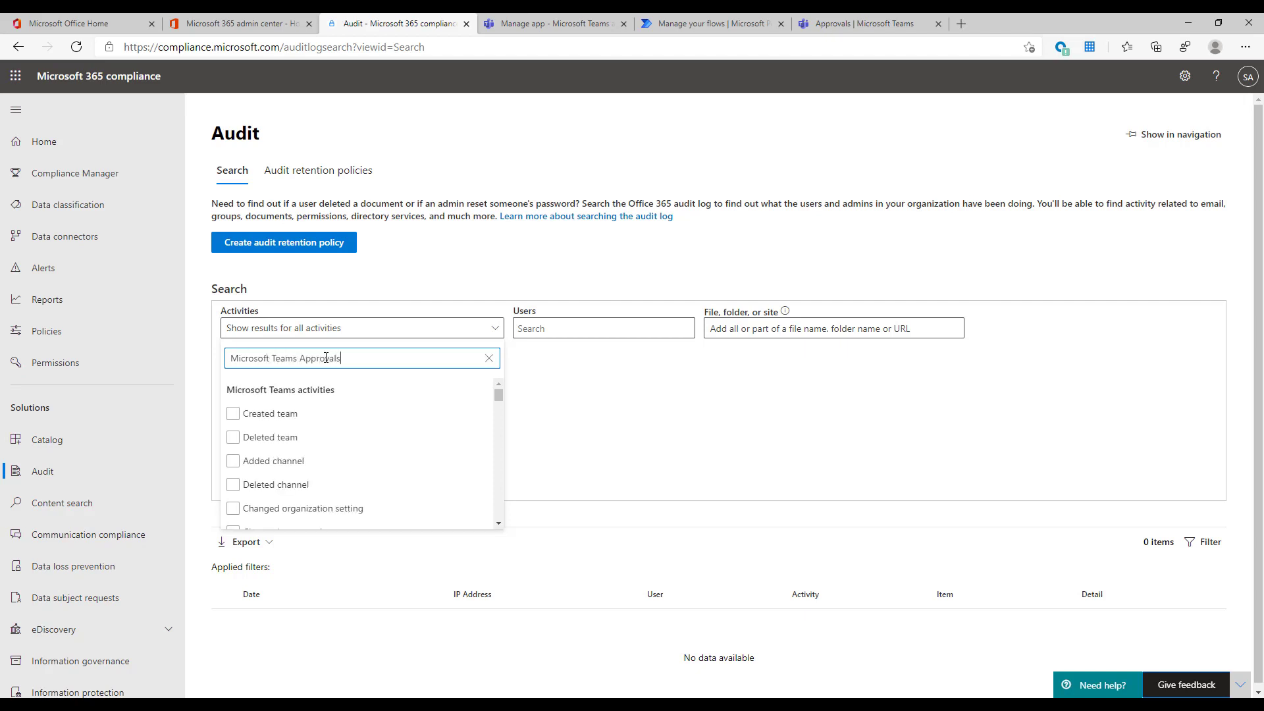
# Step: Tick created, viewed, approved, rejected and file-attached approval activities, then run the search
pyautogui.scroll(-1, 290, 427)
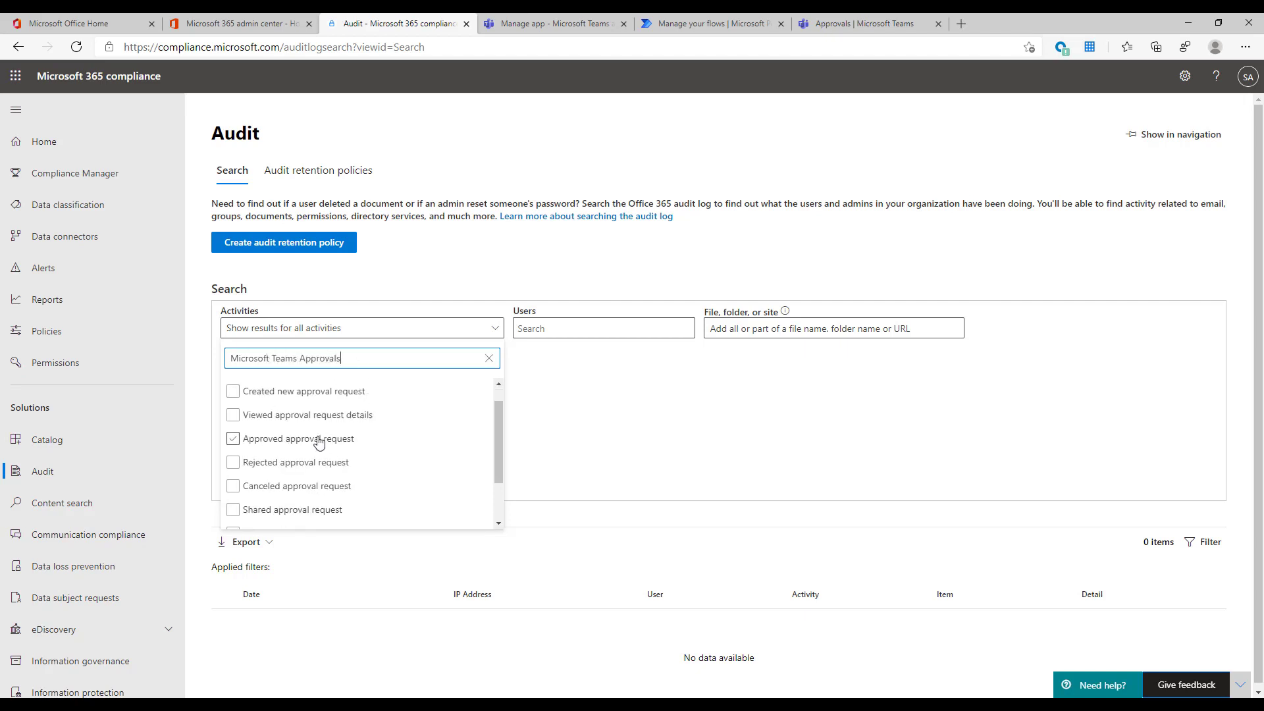
pyautogui.scroll(-1, 319, 441)
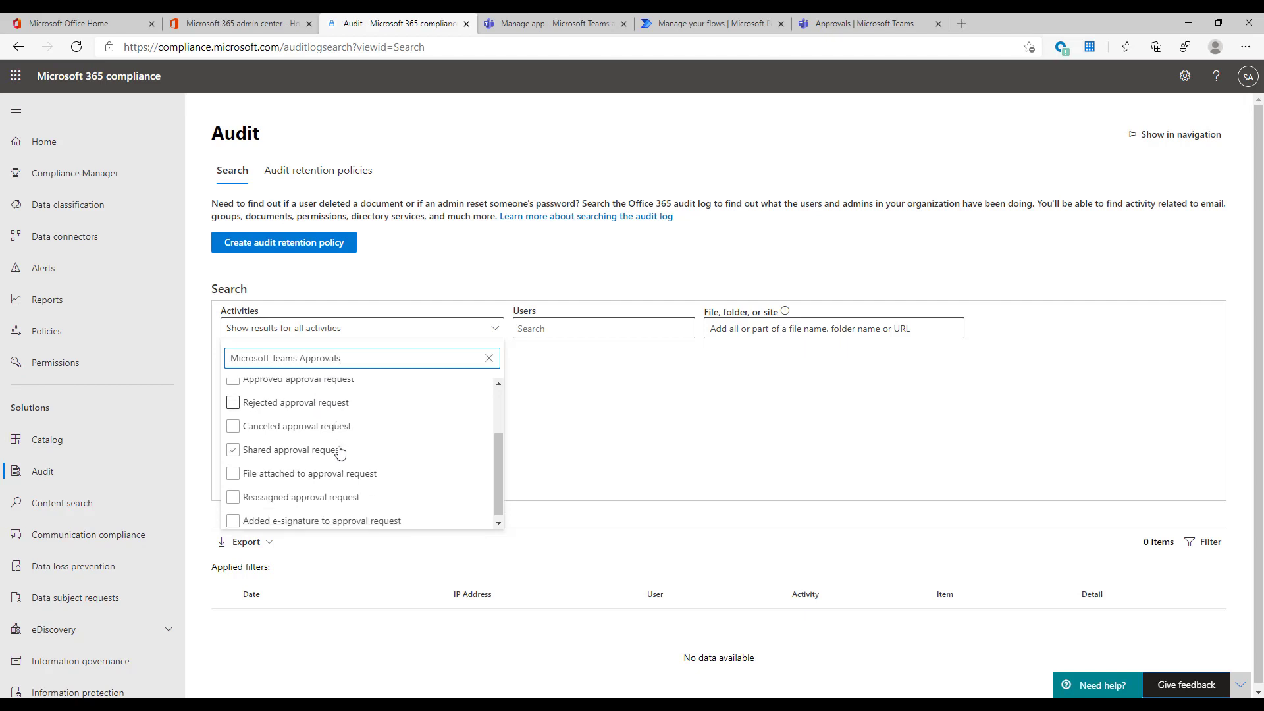
pyautogui.click(293, 475)
pyautogui.scroll(1, 271, 440)
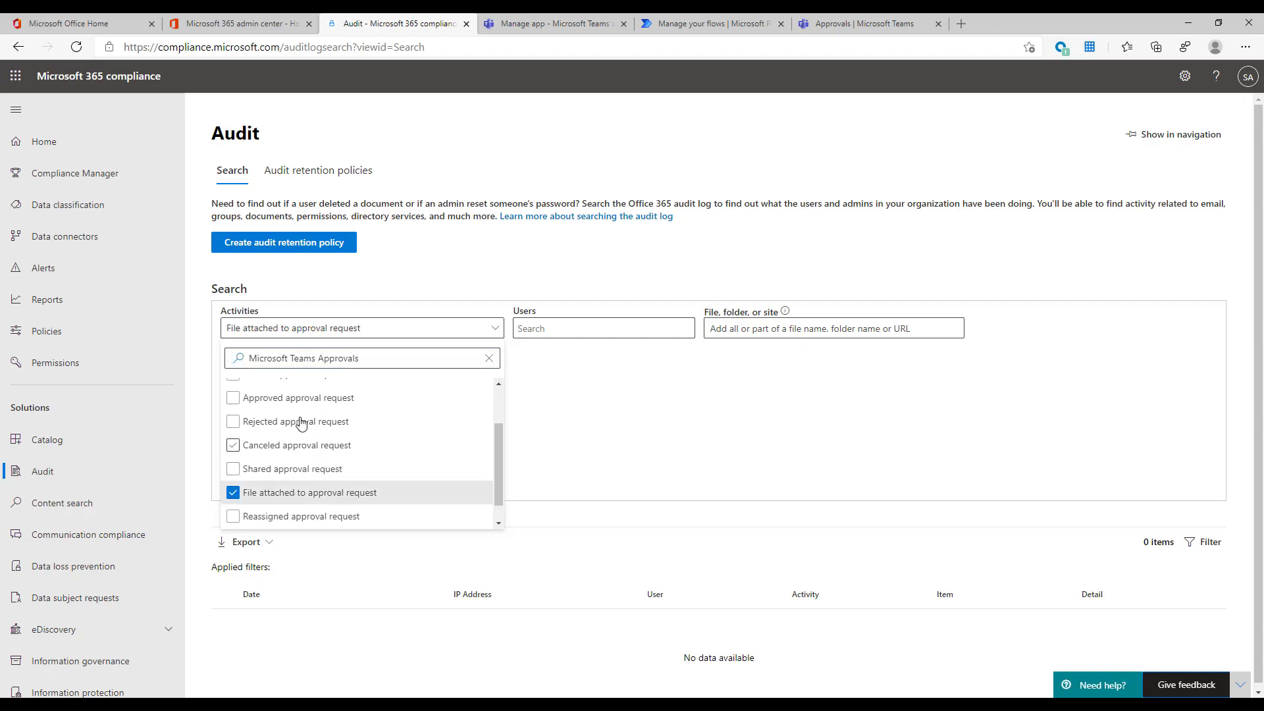
pyautogui.click(342, 428)
pyautogui.click(325, 402)
pyautogui.scroll(1, 305, 443)
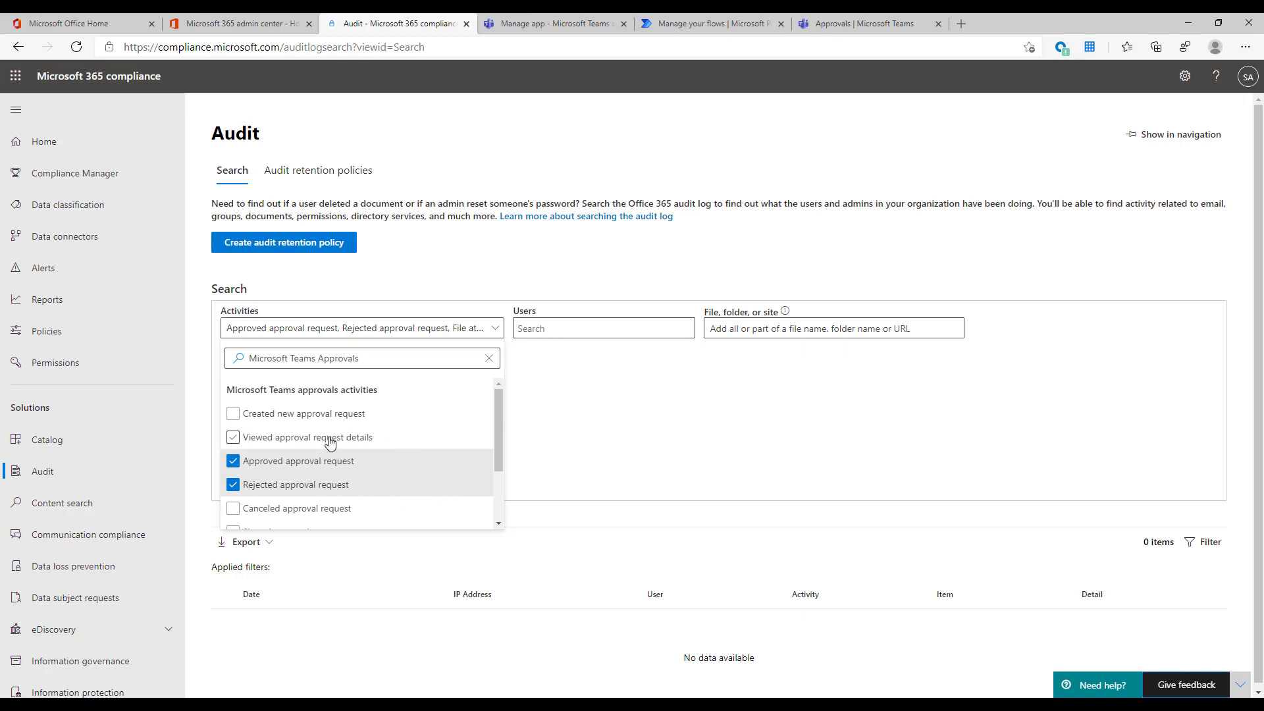
pyautogui.click(331, 440)
pyautogui.click(316, 415)
pyautogui.click(562, 431)
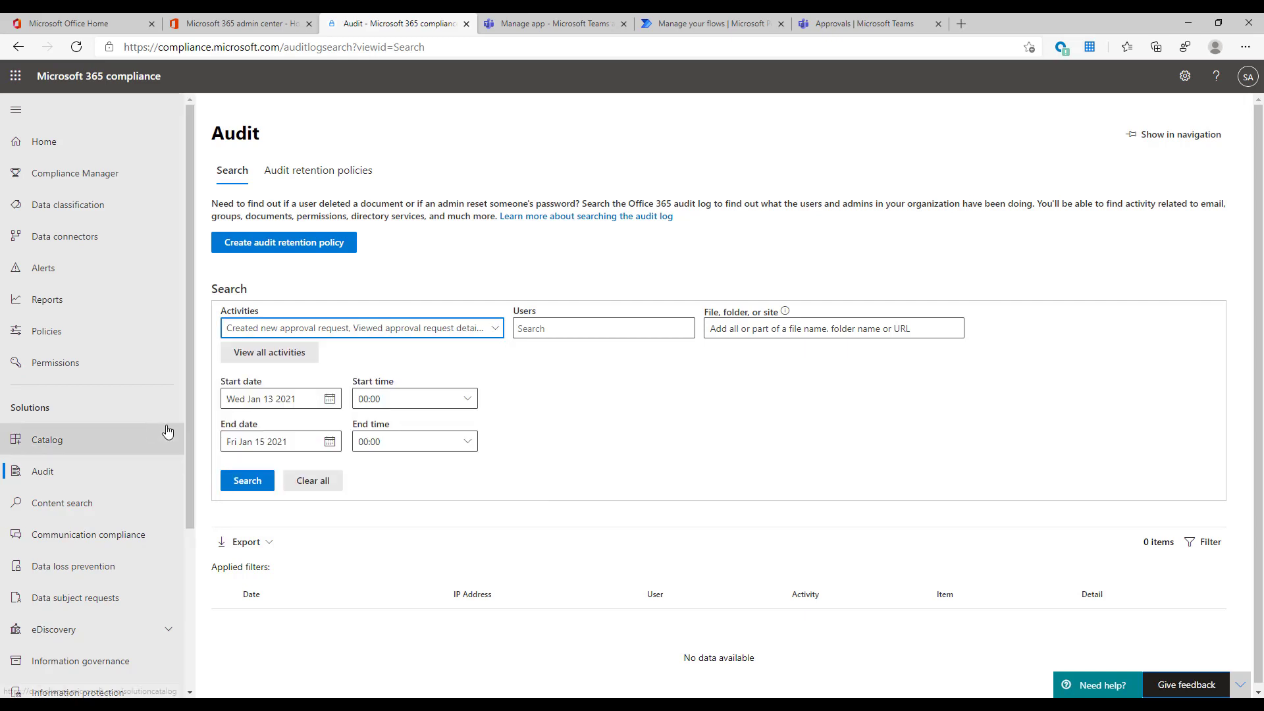
pyautogui.click(247, 481)
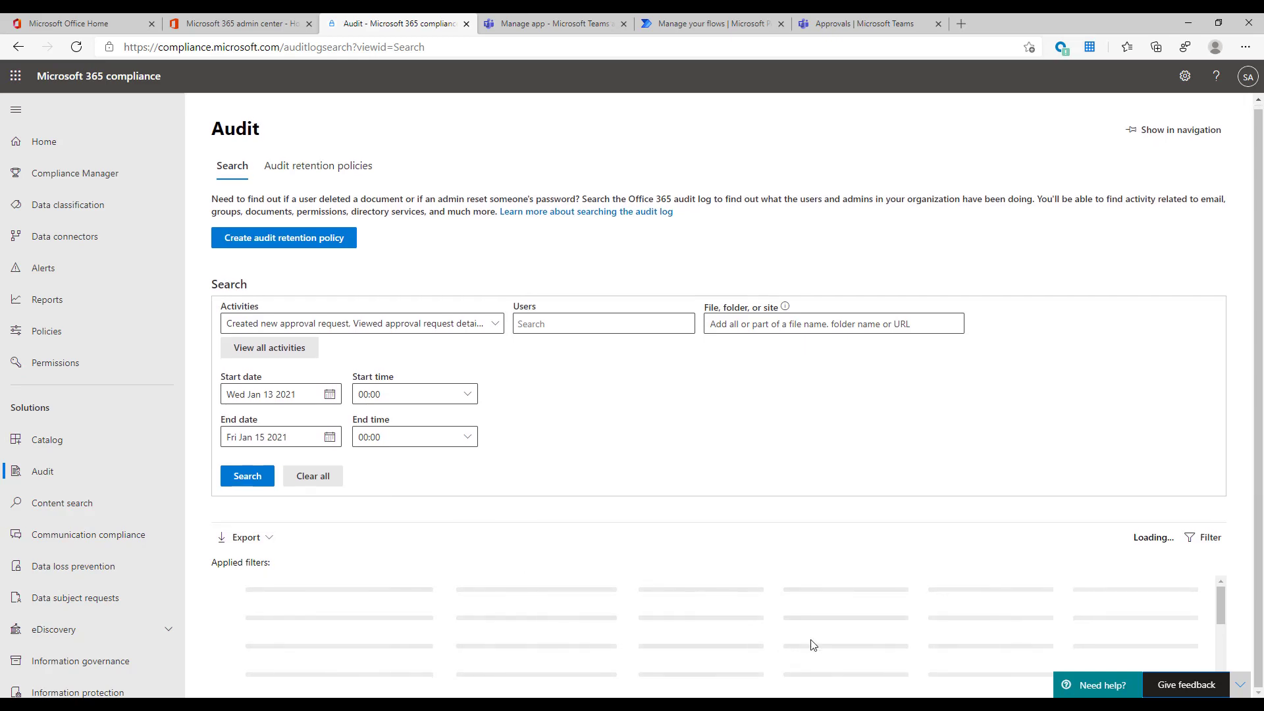
# Step: Review the full record of the 8:50 AM 'Created new approval request' event
pyautogui.scroll(-2, 690, 625)
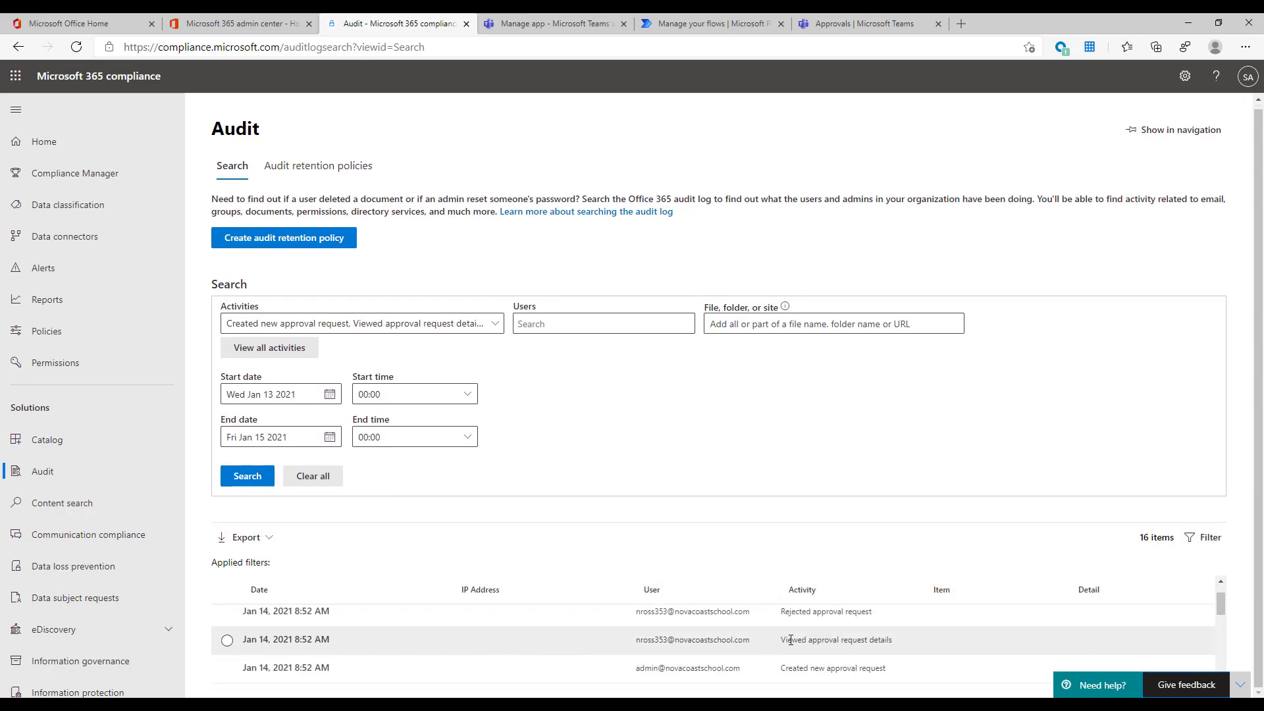
pyautogui.scroll(2, 757, 649)
pyautogui.scroll(-5, 770, 644)
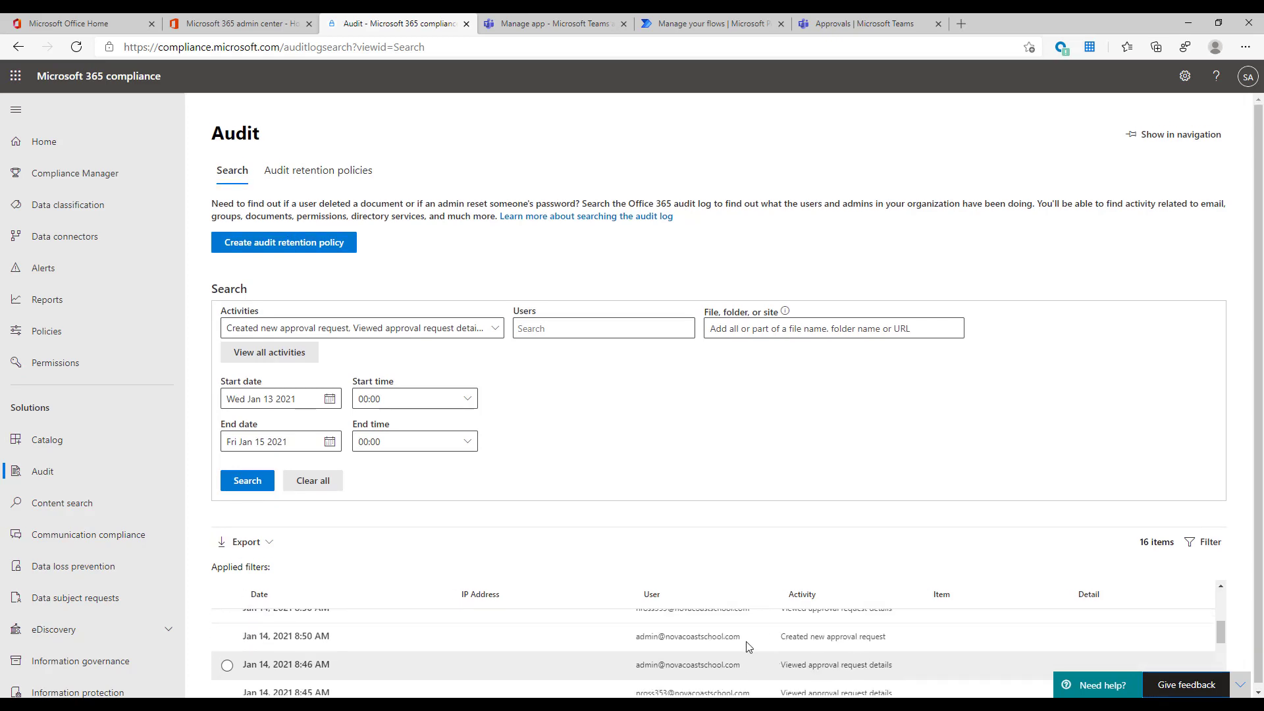
pyautogui.click(739, 639)
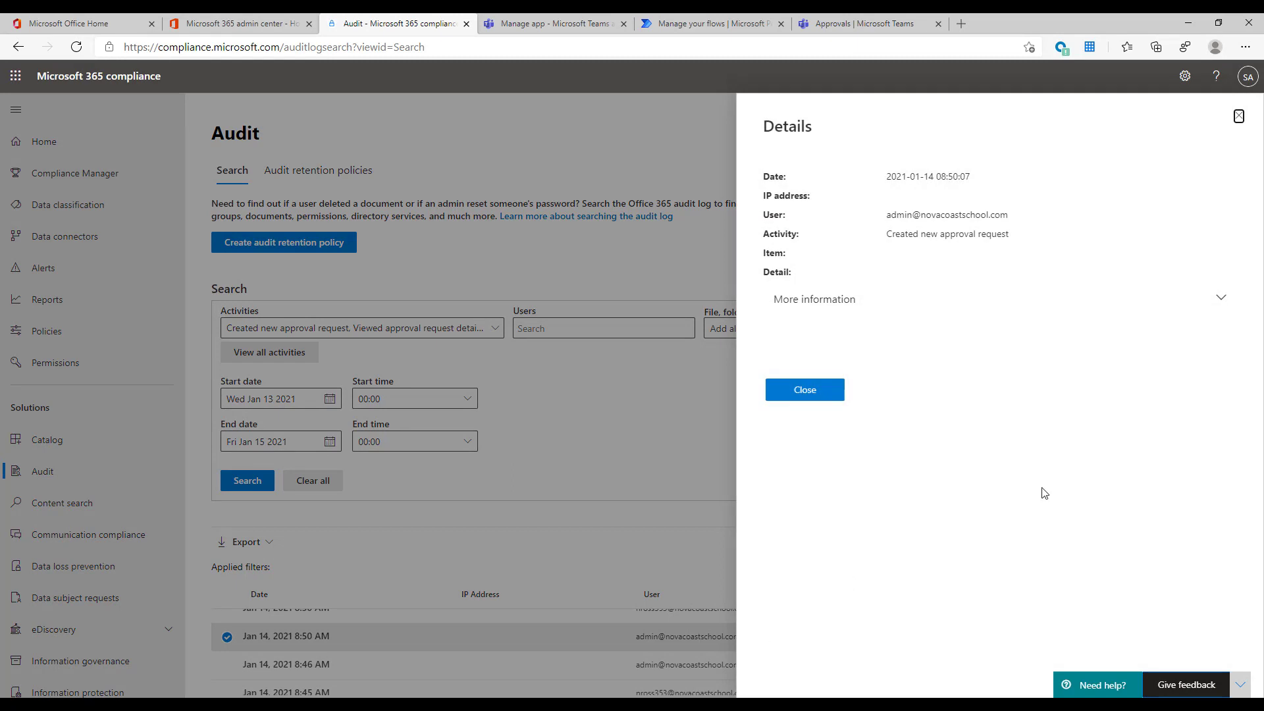
pyautogui.click(794, 296)
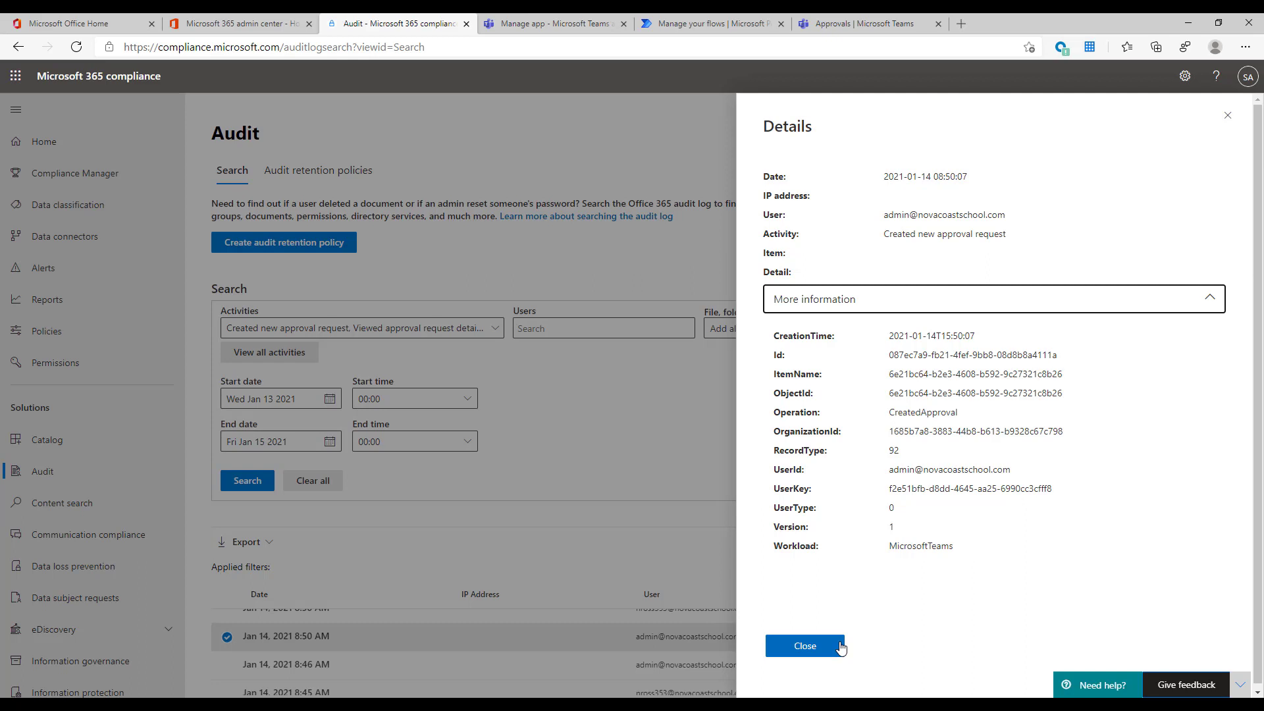
pyautogui.click(802, 649)
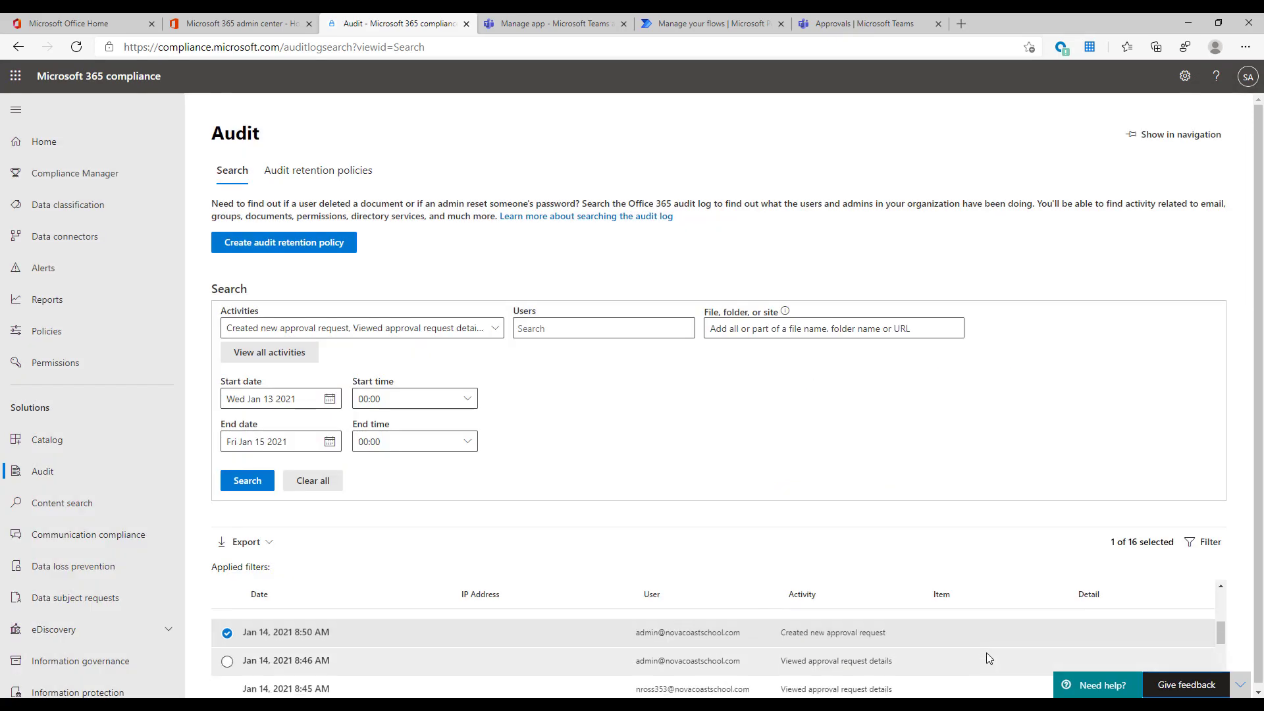
# Step: Reopen the 8:50 AM event's More information fields, recheck them, and close the details
pyautogui.scroll(-1, 949, 652)
pyautogui.scroll(1, 987, 657)
pyautogui.click(841, 638)
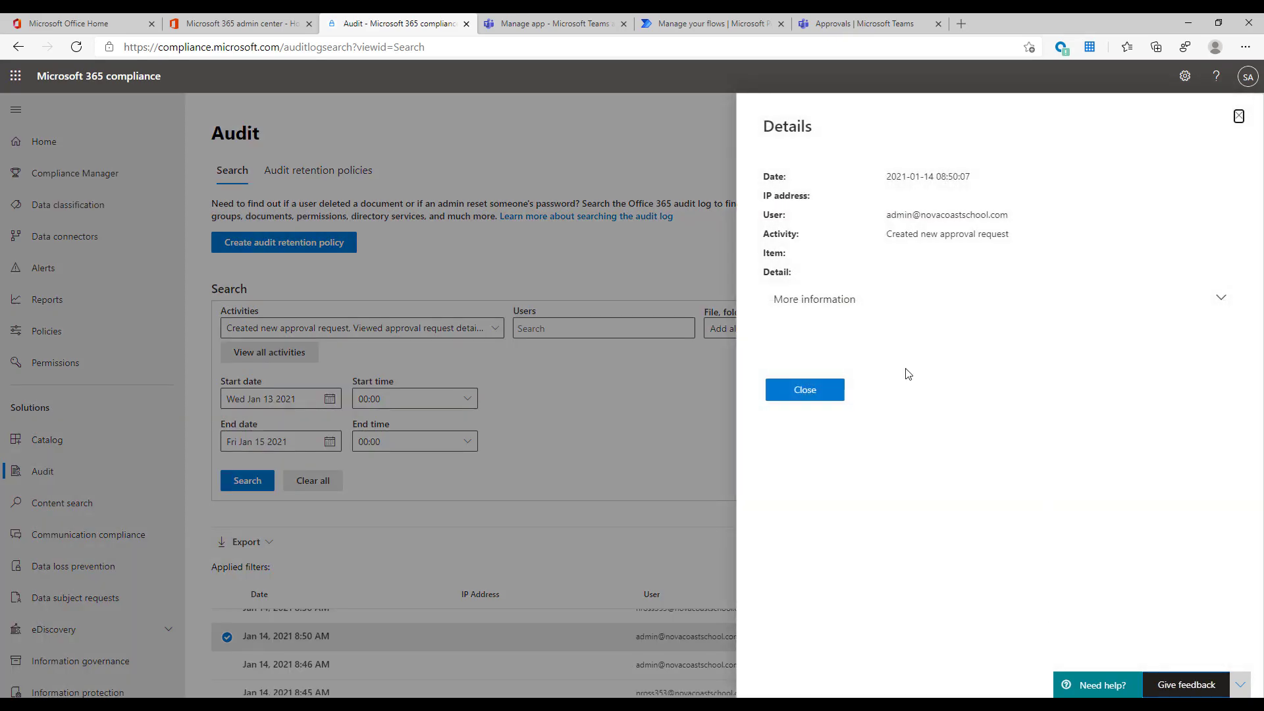
pyautogui.click(914, 301)
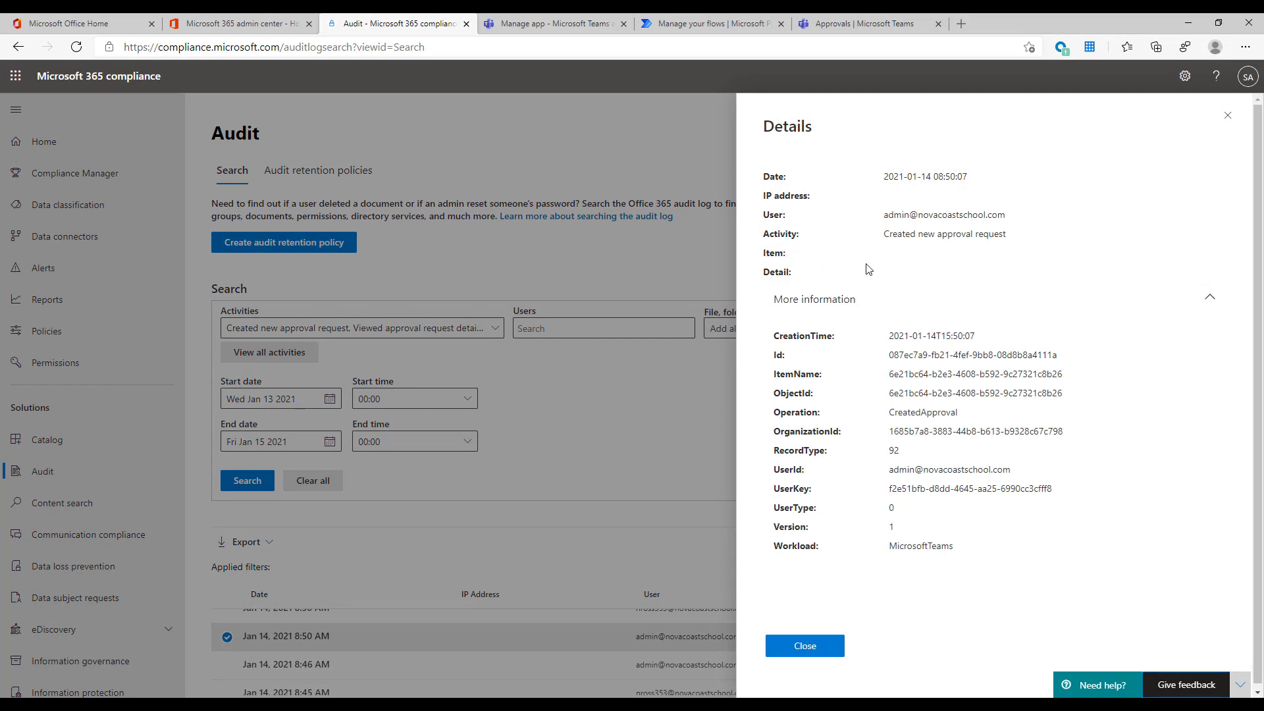
pyautogui.moveTo(903, 261); pyautogui.dragTo(940, 277)
pyautogui.click(942, 277)
pyautogui.click(1227, 115)
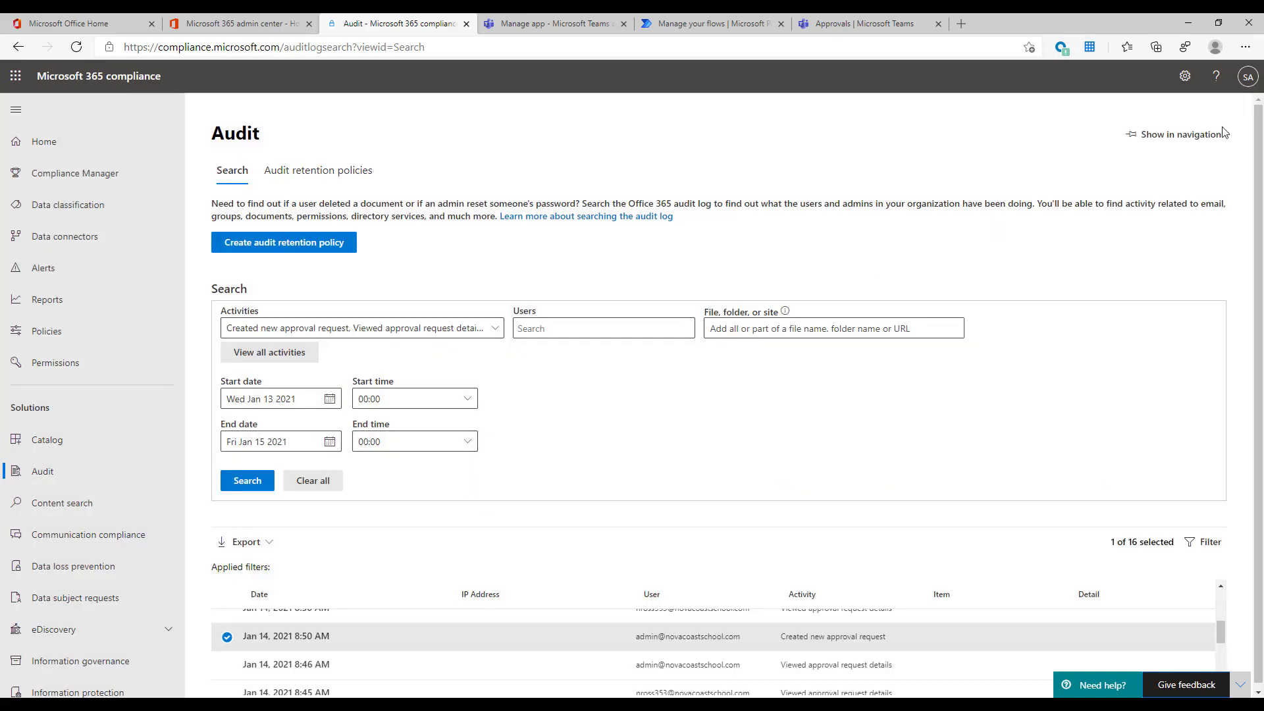
pyautogui.scroll(-3, 877, 593)
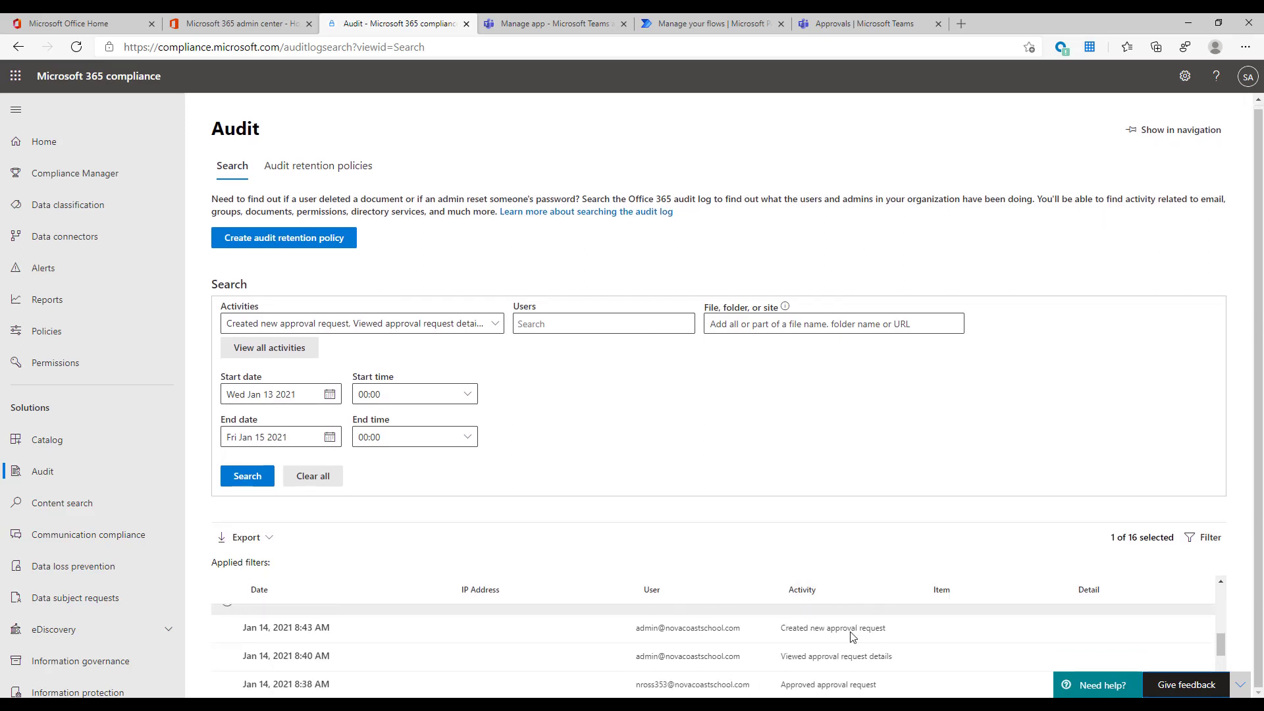
pyautogui.scroll(5, 856, 632)
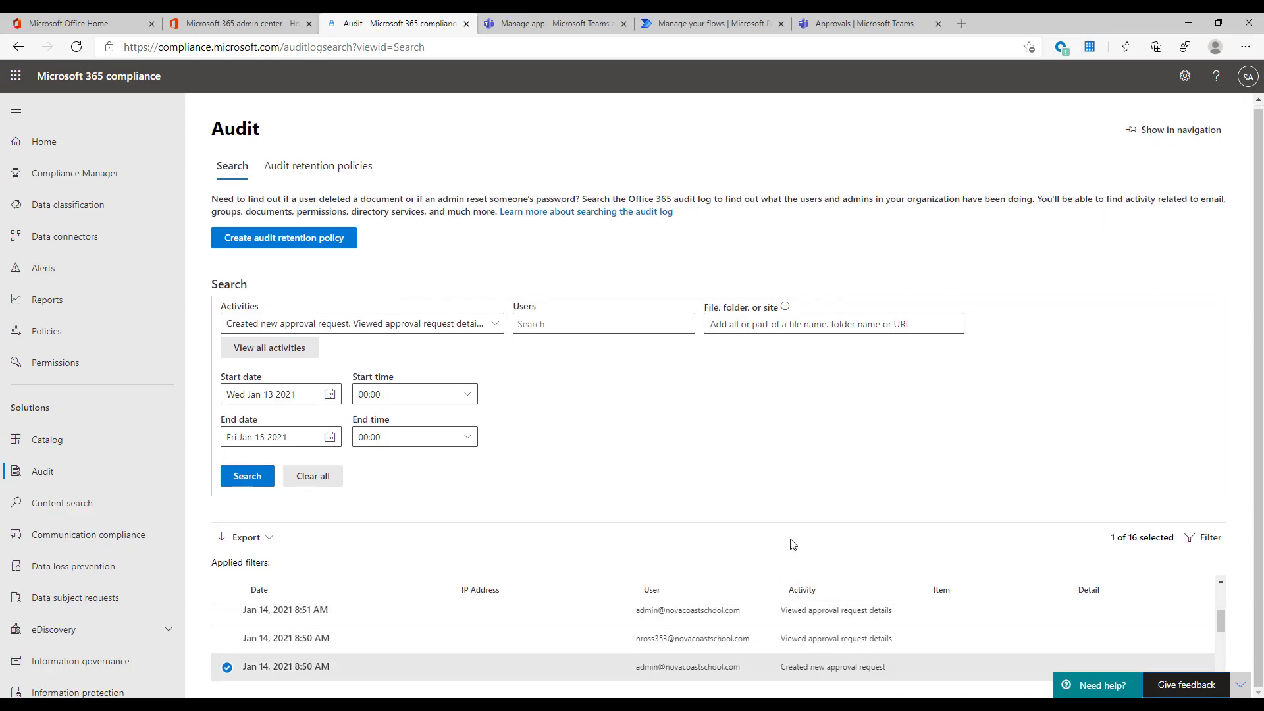
pyautogui.scroll(1, 784, 542)
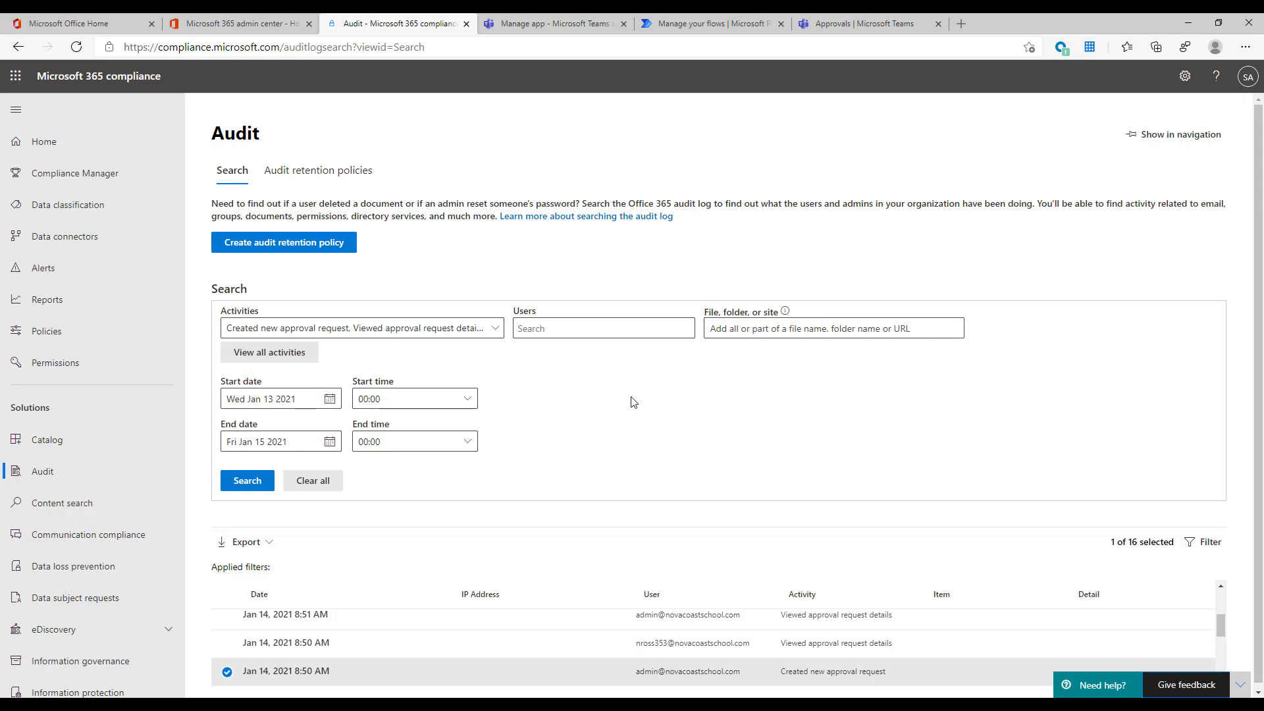
# Step: Return to the Teams Approvals tab showing RFP Proposal marked Approved
pyautogui.click(849, 23)
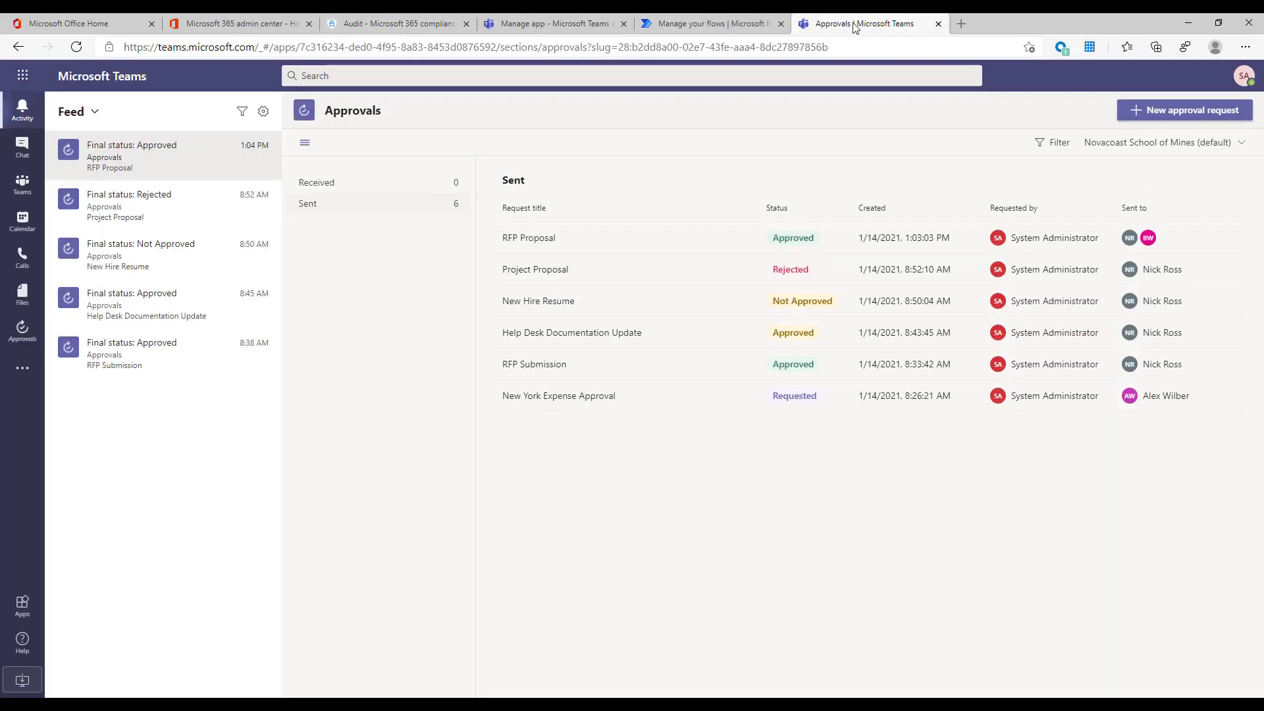